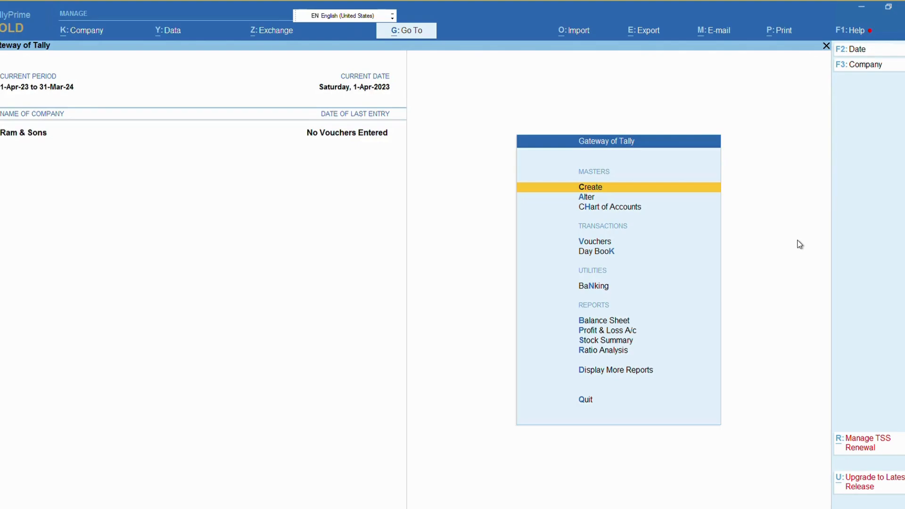
Step: From Gateway of Tally, open a new Ledger creation form in the Ram & Sons company
key(Return)
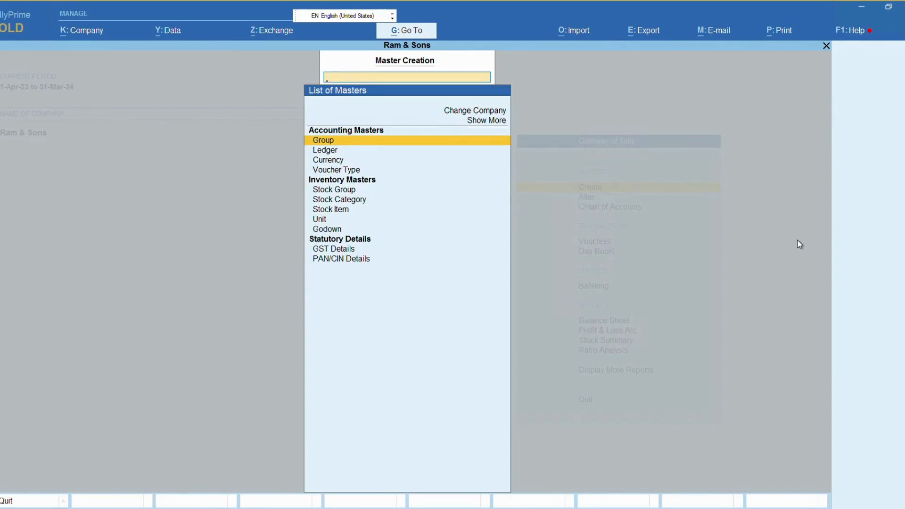
key(Down)
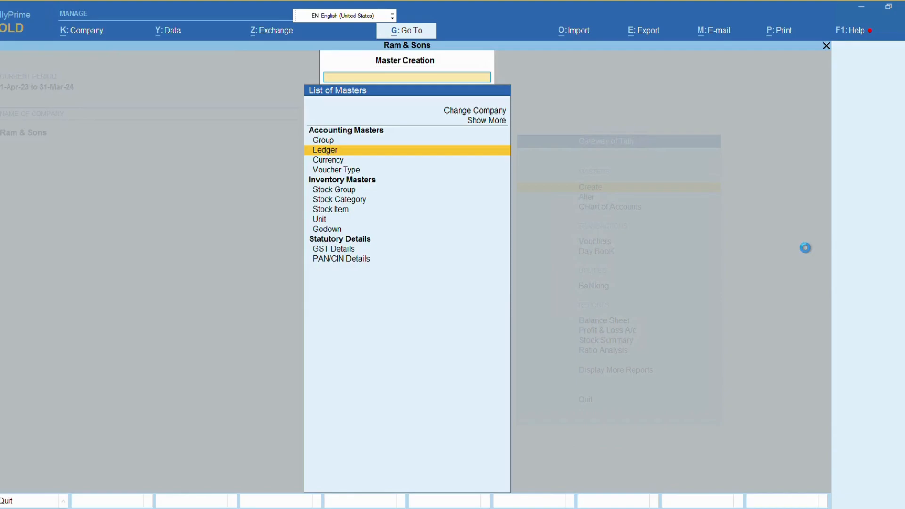
key(Return)
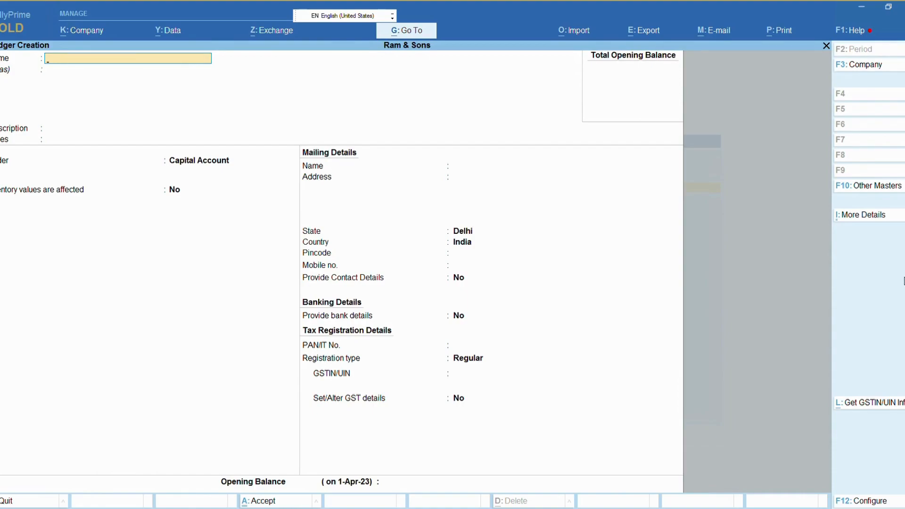
Step: Name the new ledger 'RAI & CO', correcting the typo
text(RAI & CO.)
key(Return)
key(Return)
key(Return)
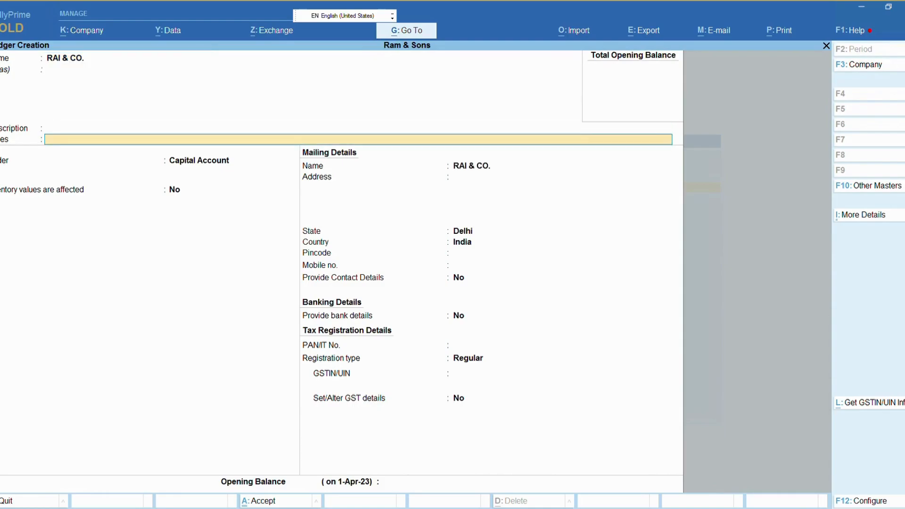
key(Return)
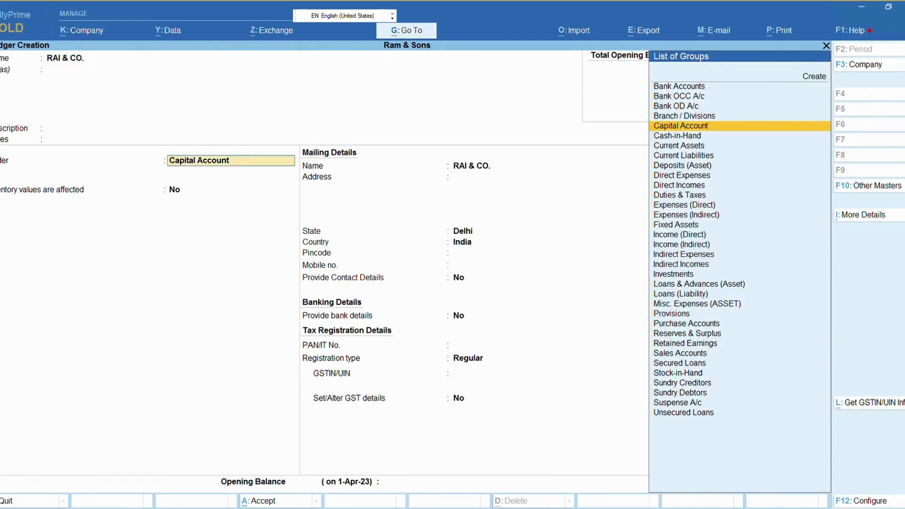
key(BackSpace)
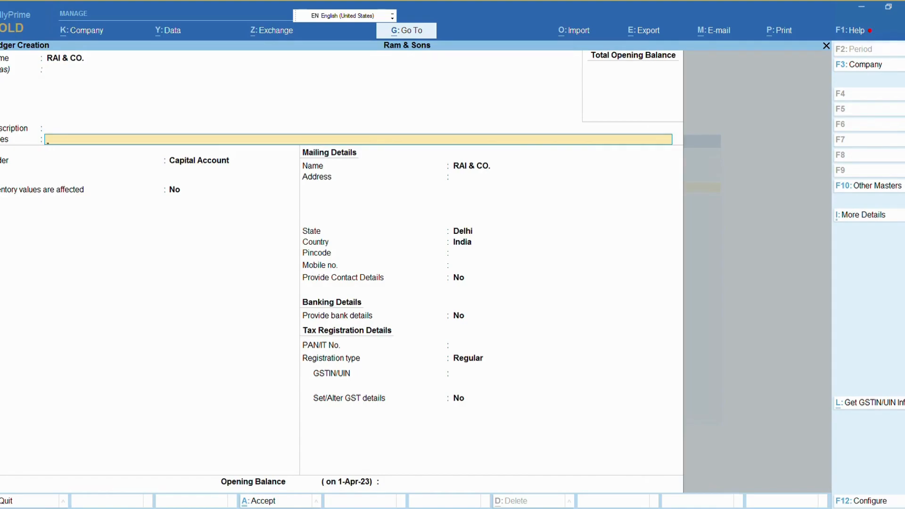
key(Return)
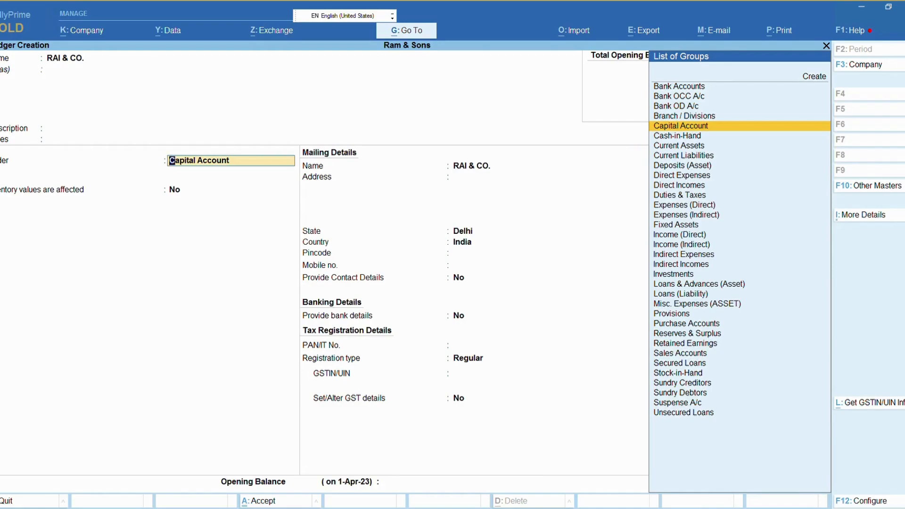
Step: Place it under Sundry Debtors with bill-by-bill Yes, no credit period and no credit-day check
text(Sun)
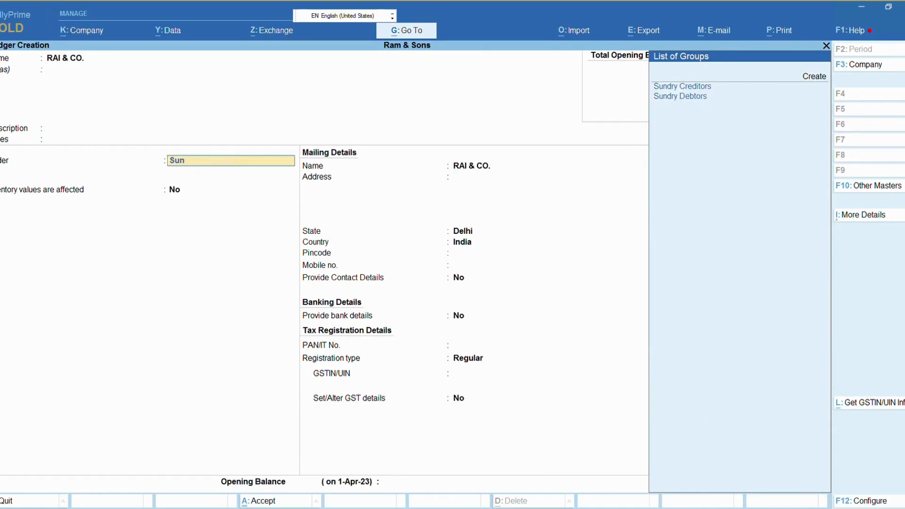
key(Down)
key(Down)
key(Return)
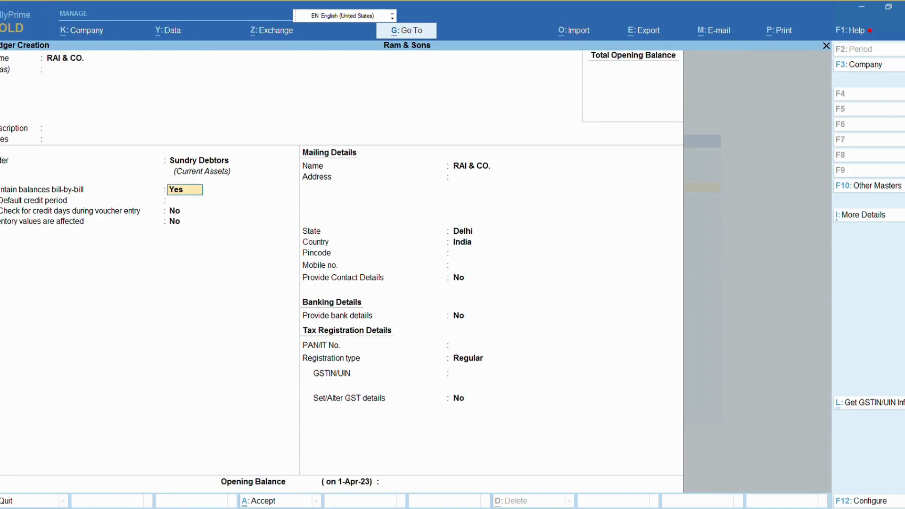
key(Return)
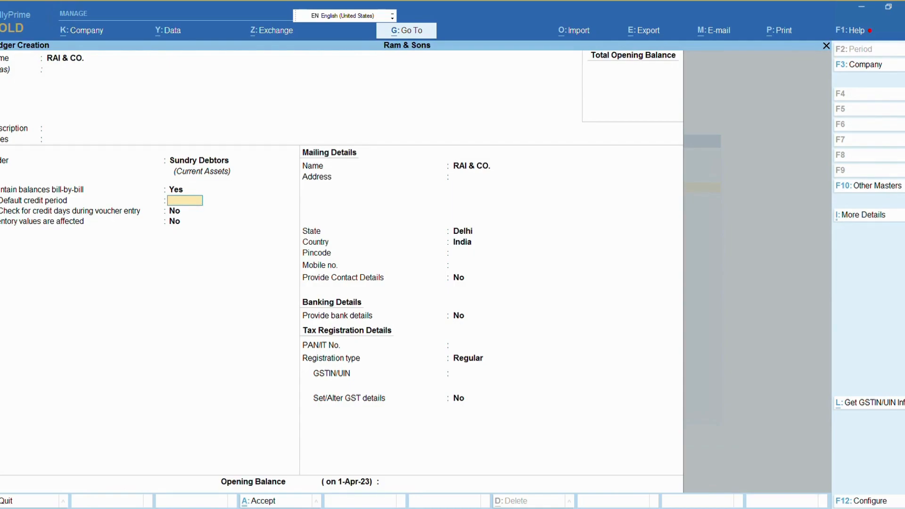
key(Return)
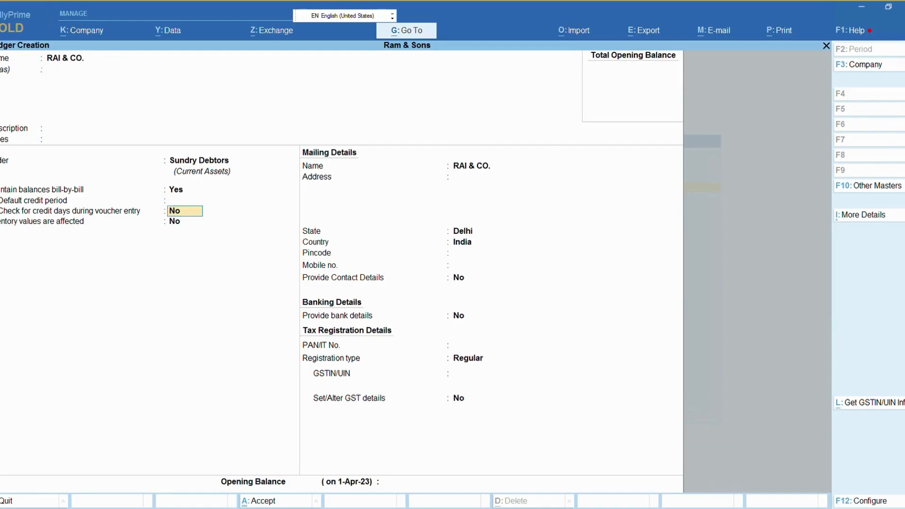
key(Return)
key(Return)
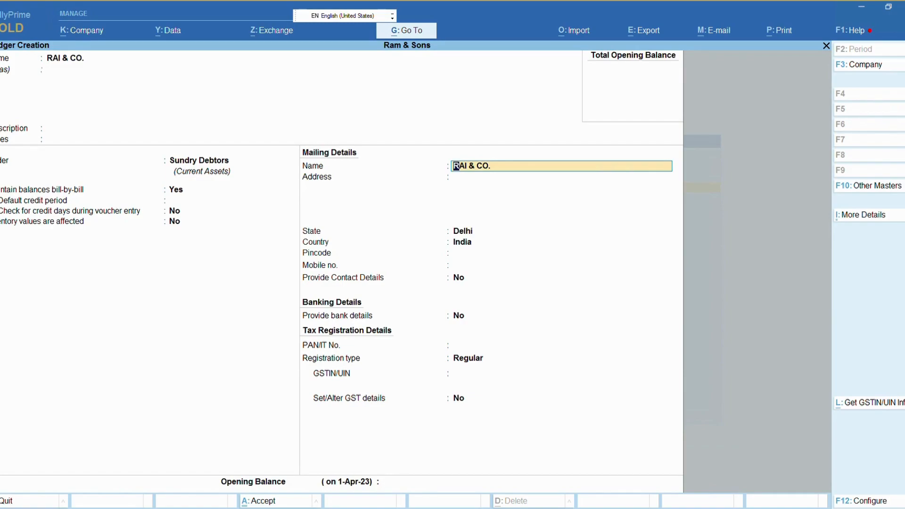
Step: Type the party's street address in the mailing details, fixing several typos
key(Return)
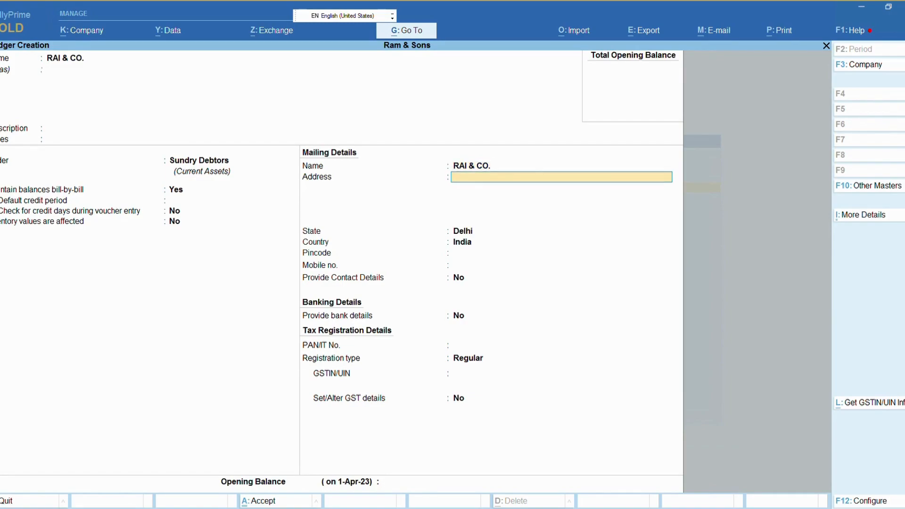
key(BackSpace)
key(BackSpace)
key(BackSpace)
key(BackSpace)
key(BackSpace)
key(BackSpace)
key(BackSpace)
key(BackSpace)
key(BackSpace)
key(BackSpace)
key(BackSpace)
key(BackSpace)
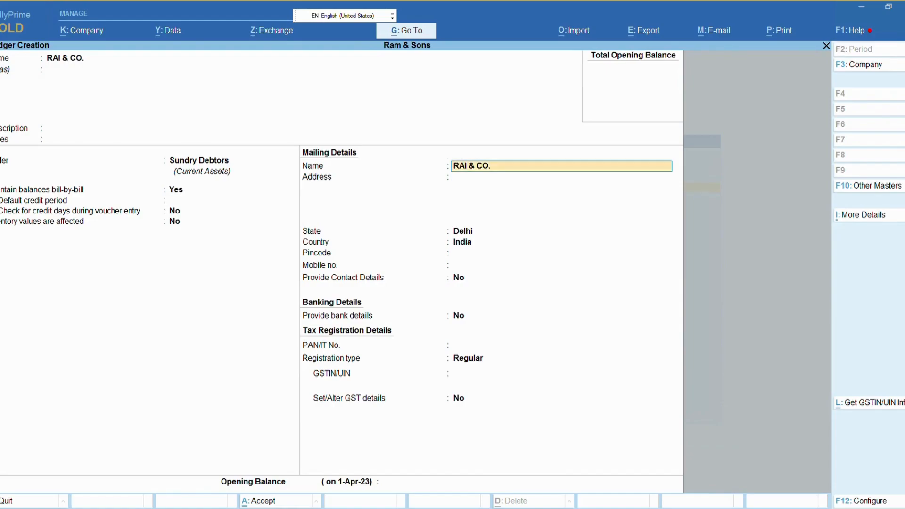
key(Return)
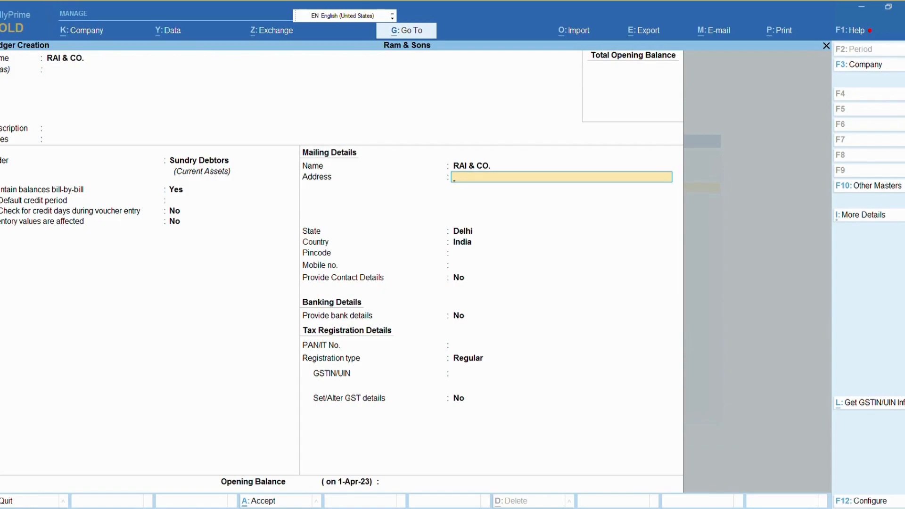
key(BackSpace)
key(BackSpace)
key(BackSpace)
key(BackSpace)
key(BackSpace)
key(BackSpace)
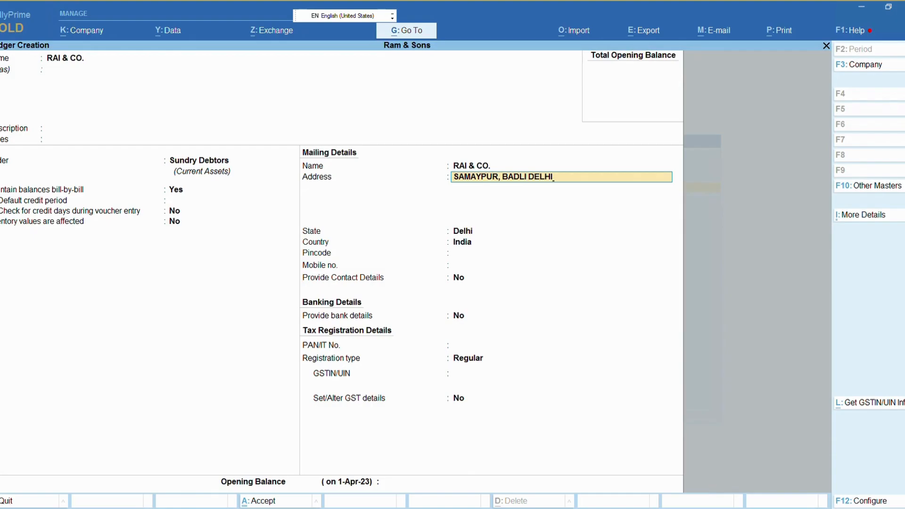
Step: Keep Delhi as the state and enter the pincode
key(Return)
key(Return)
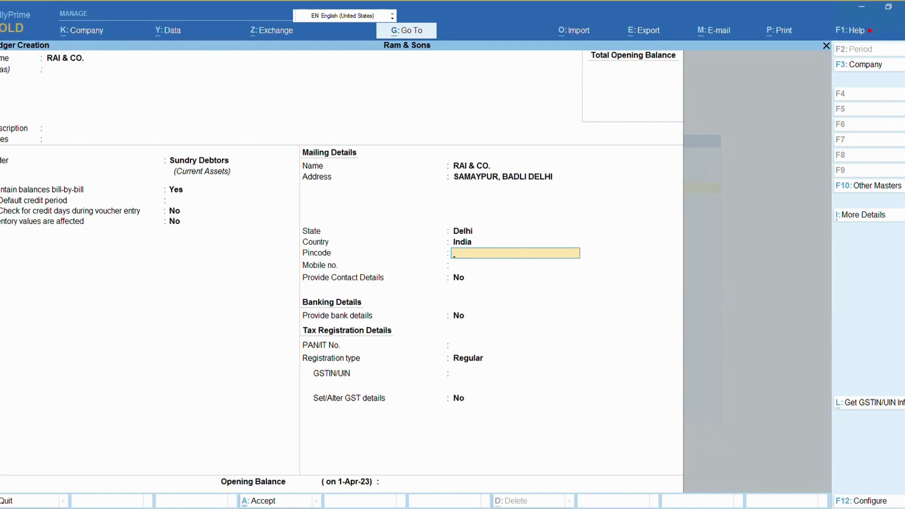
text(110042)
key(Return)
key(Return)
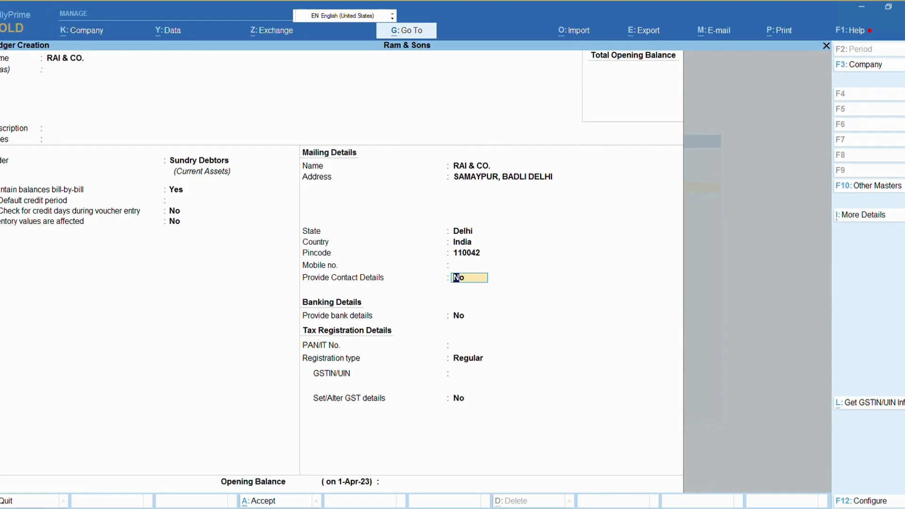
Step: Turn on contact details and enter the contact person's name, phone number and e-mail address
text(y)
key(Return)
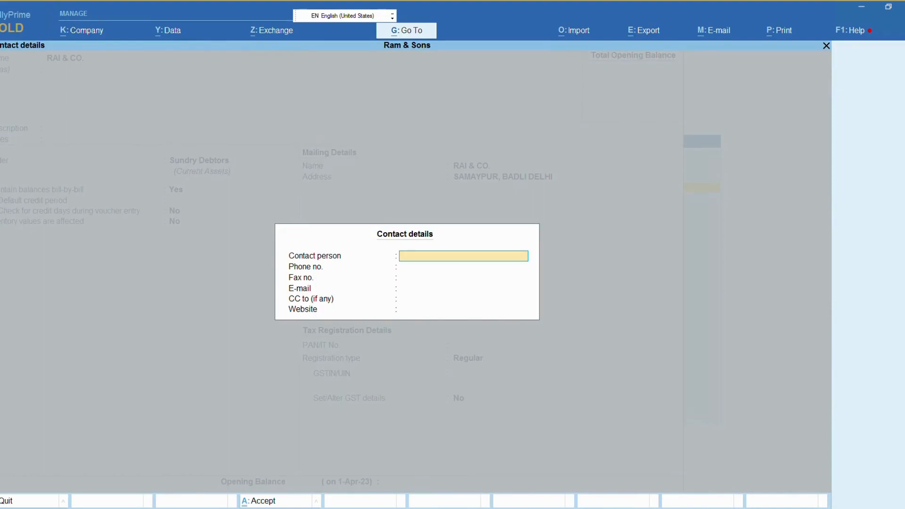
text(Rajesh)
key(Return)
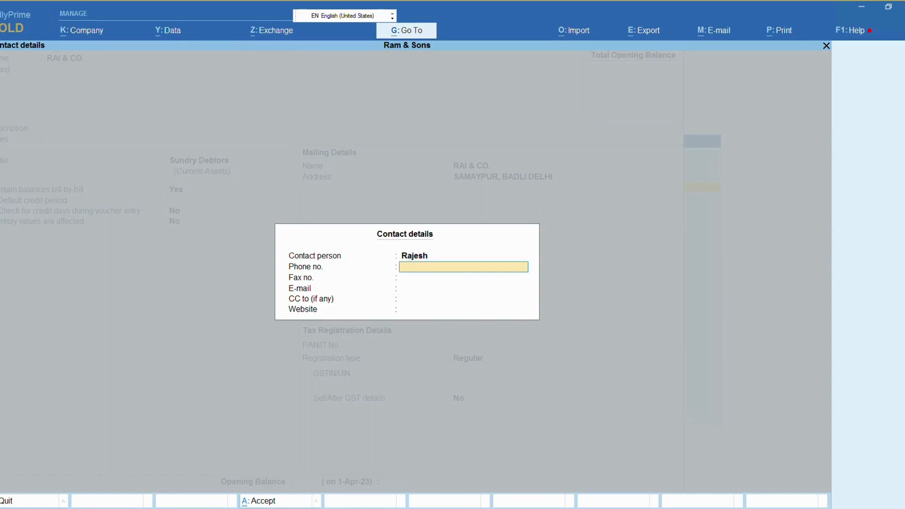
key(Return)
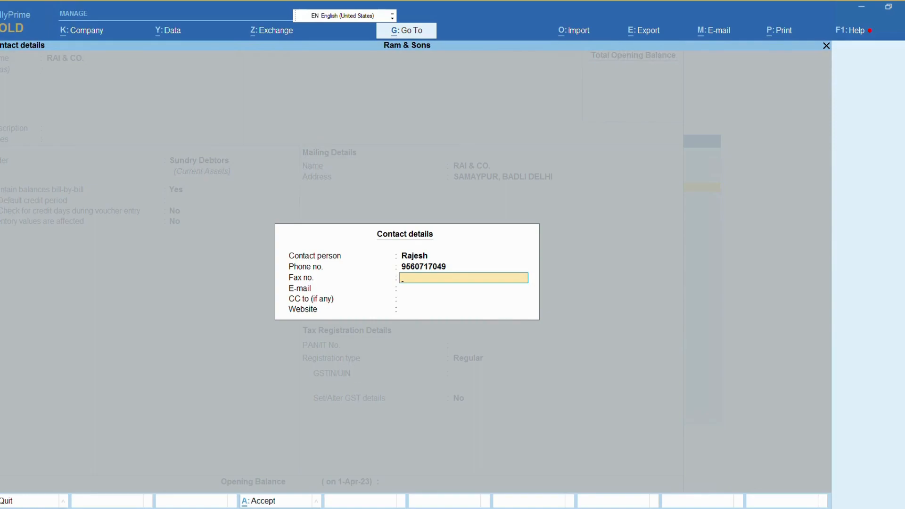
key(Return)
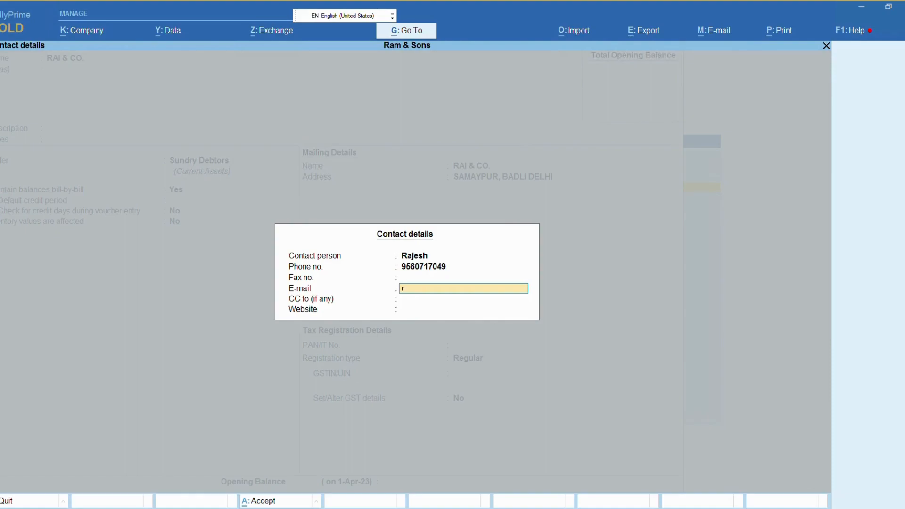
key(Return)
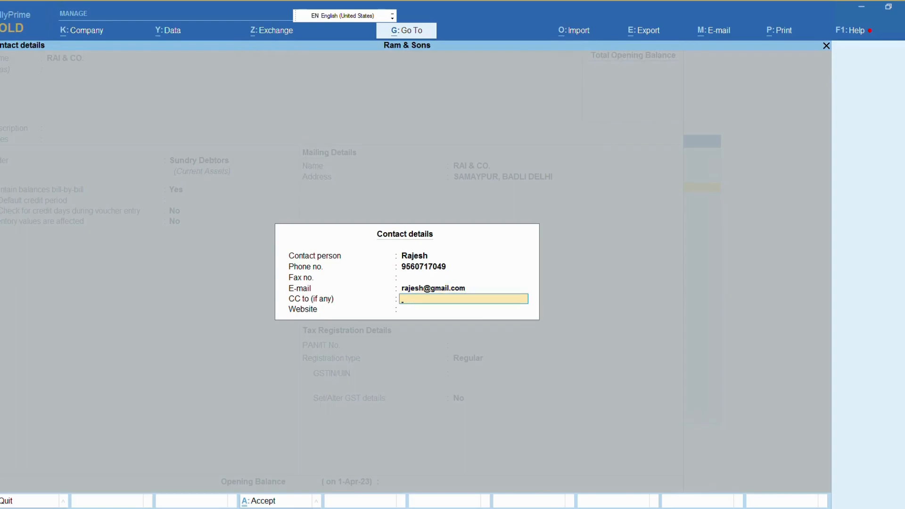
key(Return)
key(Return)
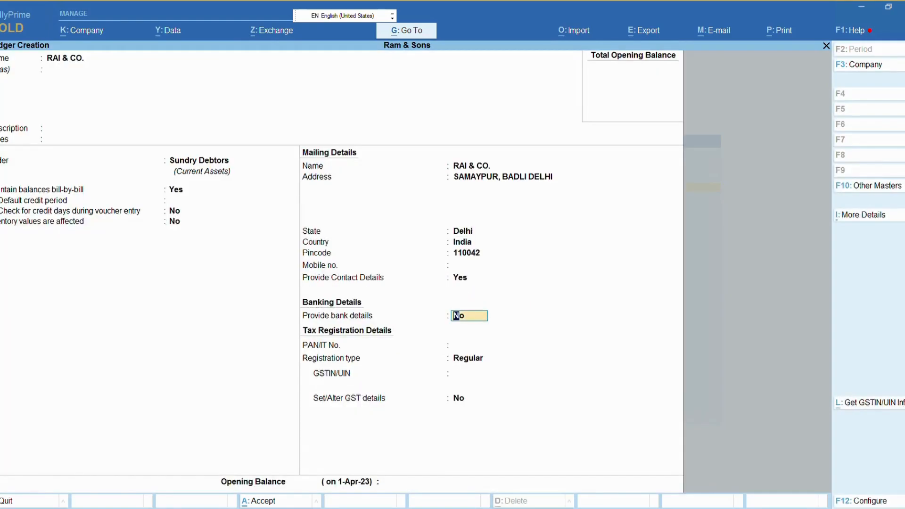
Step: Enter the contact's mobile number and set Provide bank details to Yes
key(BackSpace)
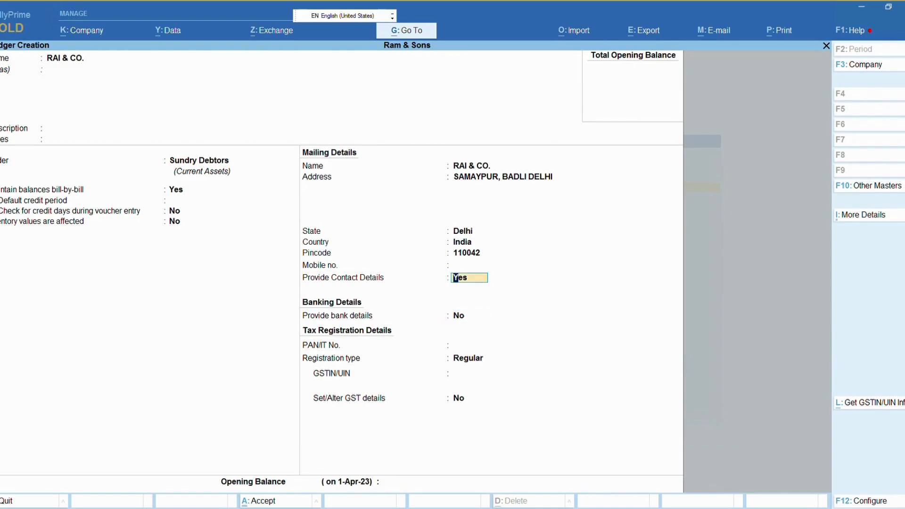
key(BackSpace)
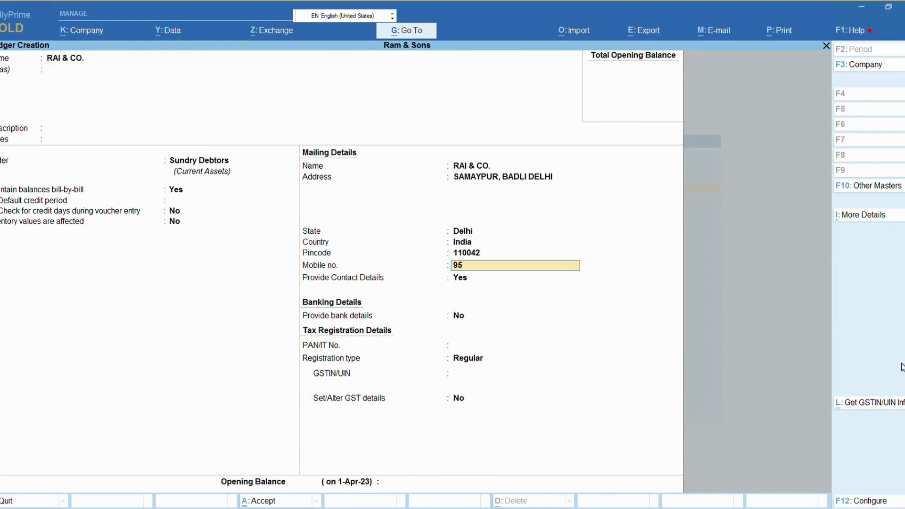
key(Return)
key(Return)
key(Return)
key(Return)
key(Return)
key(Return)
key(Return)
key(Return)
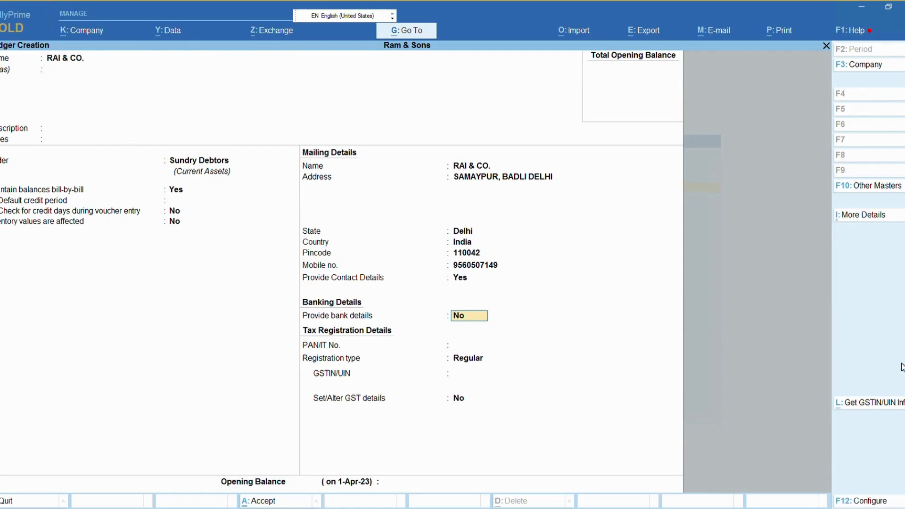
text(y)
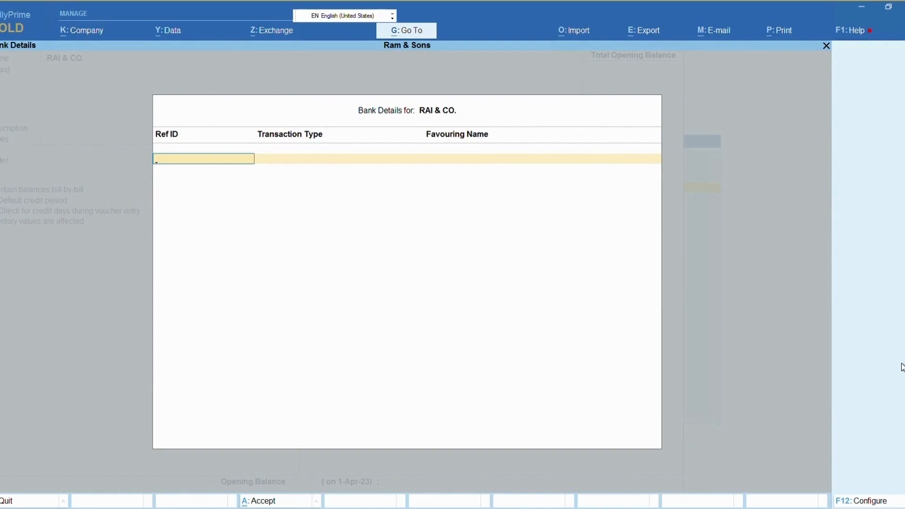
Step: Start a bank record with reference ID 001 and transaction type e-Fund Transfer
key(Return)
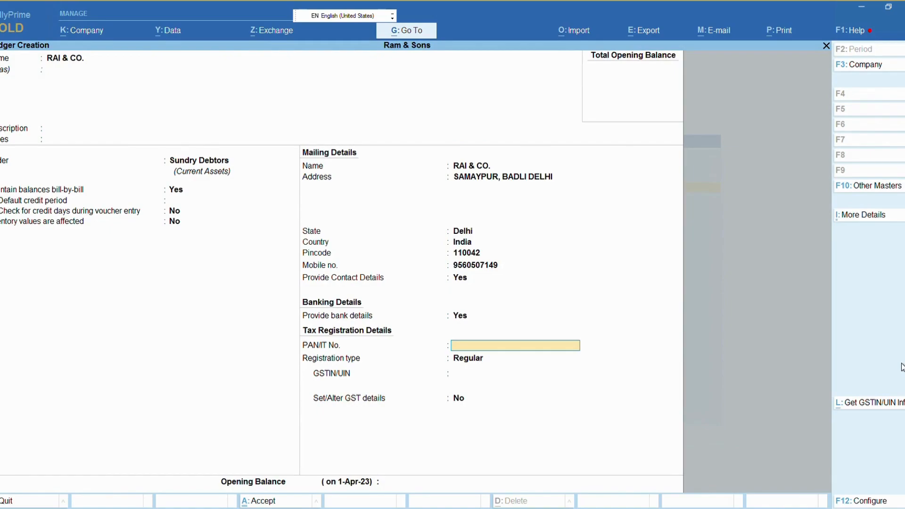
key(Up)
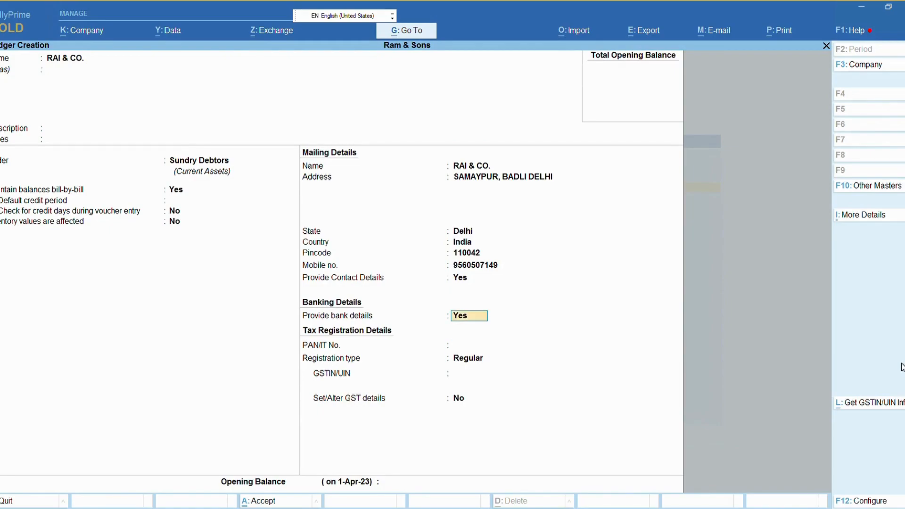
key(Return)
text(001)
key(Return)
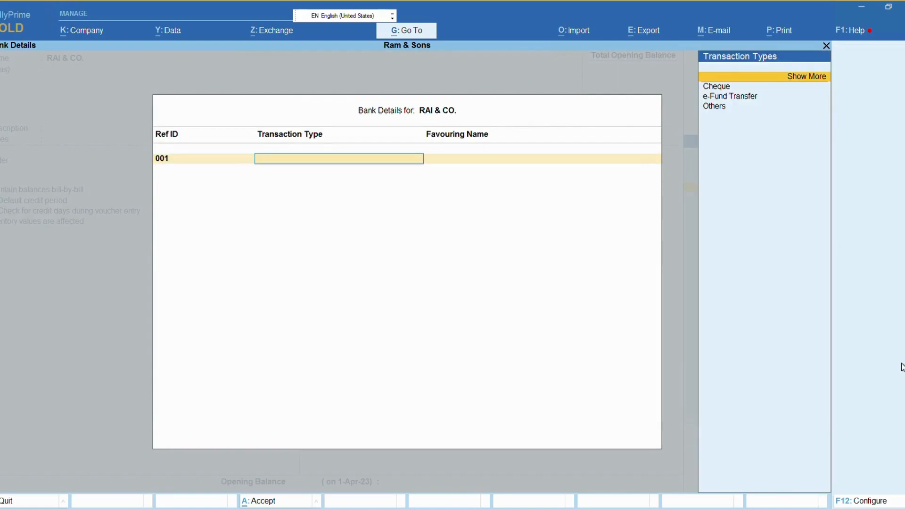
key(Down)
key(Down)
key(Up)
key(Down)
key(Return)
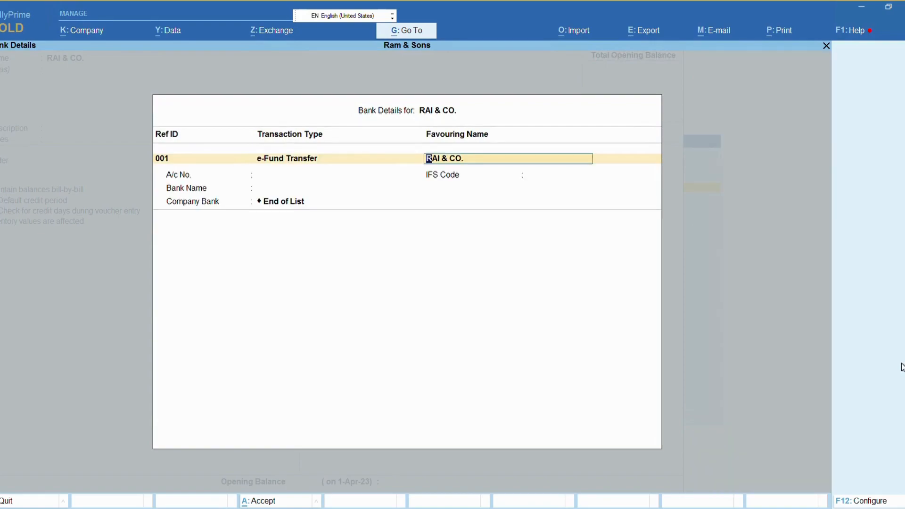
Step: Enter the bank account number and IFS code, choose Indian Bank (India), and close bank details
key(Return)
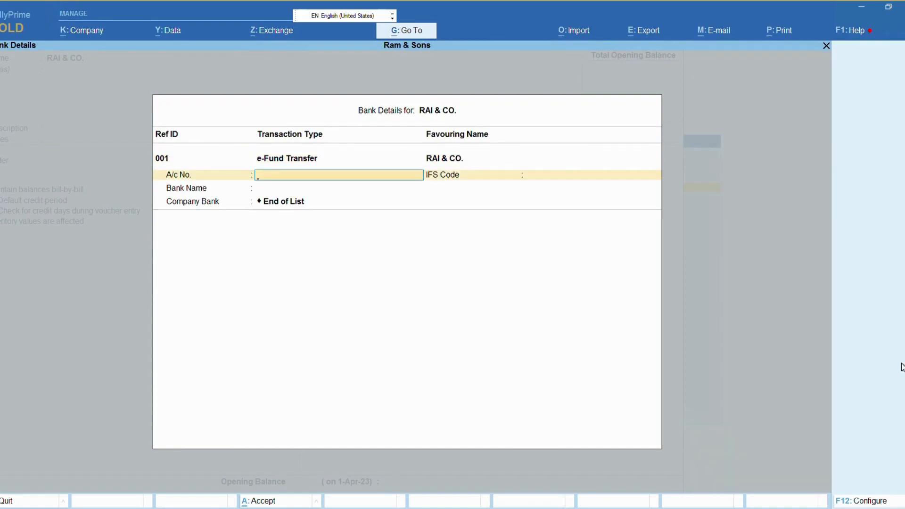
key(Return)
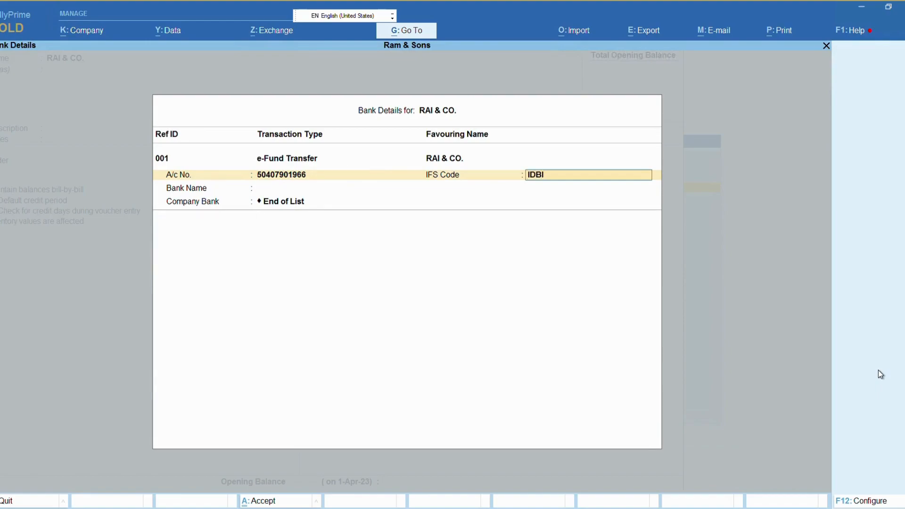
key(Return)
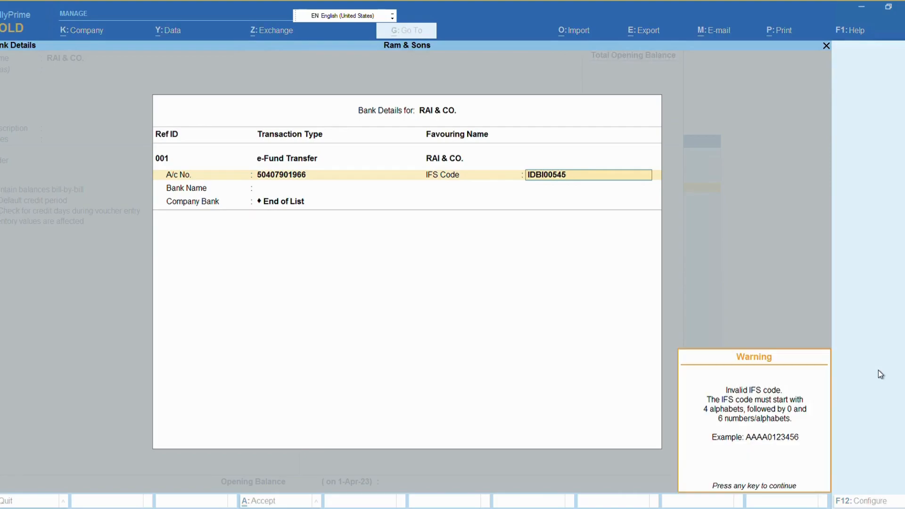
key(Return)
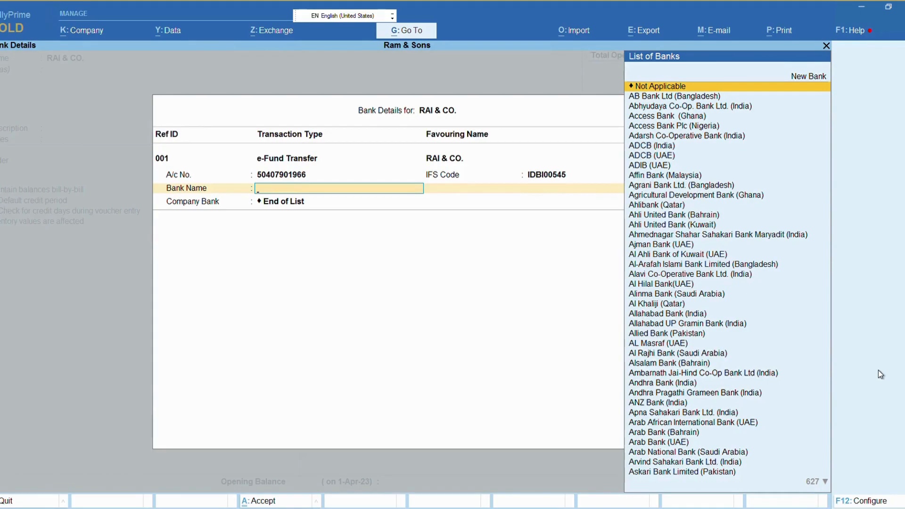
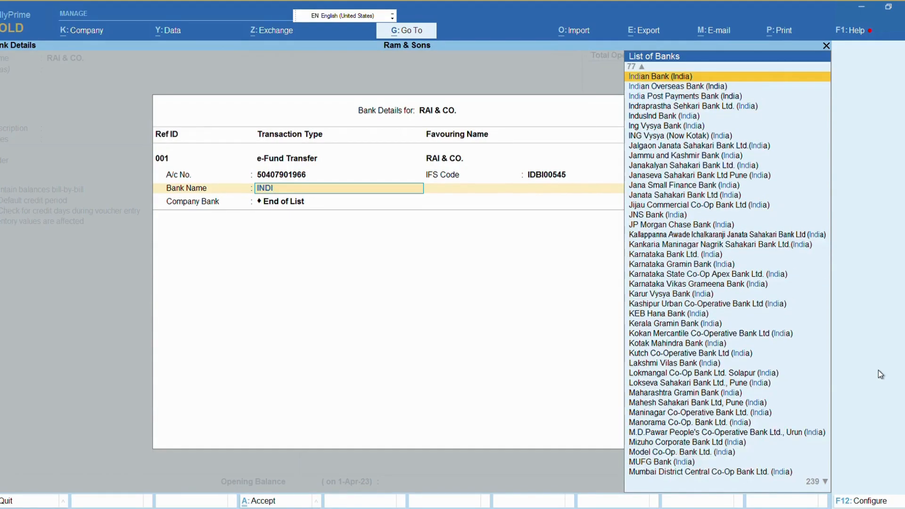
key(Return)
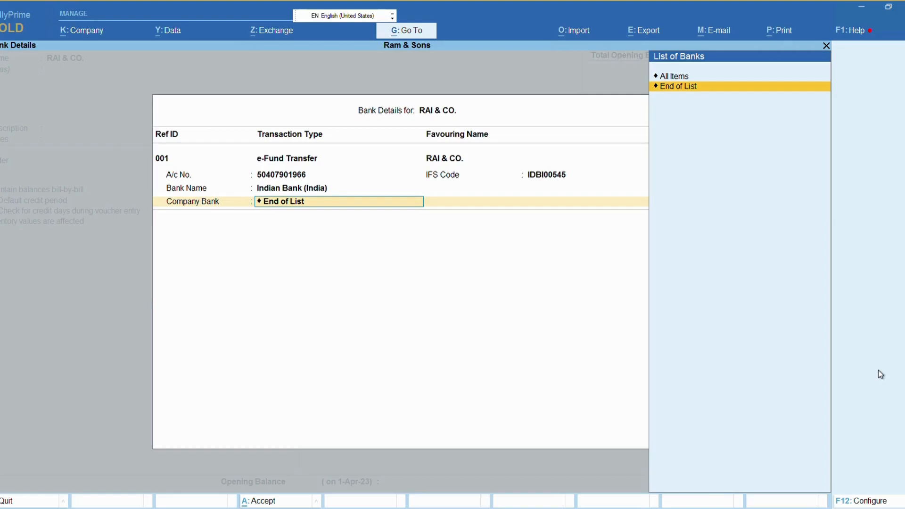
key(Return)
key(Return)
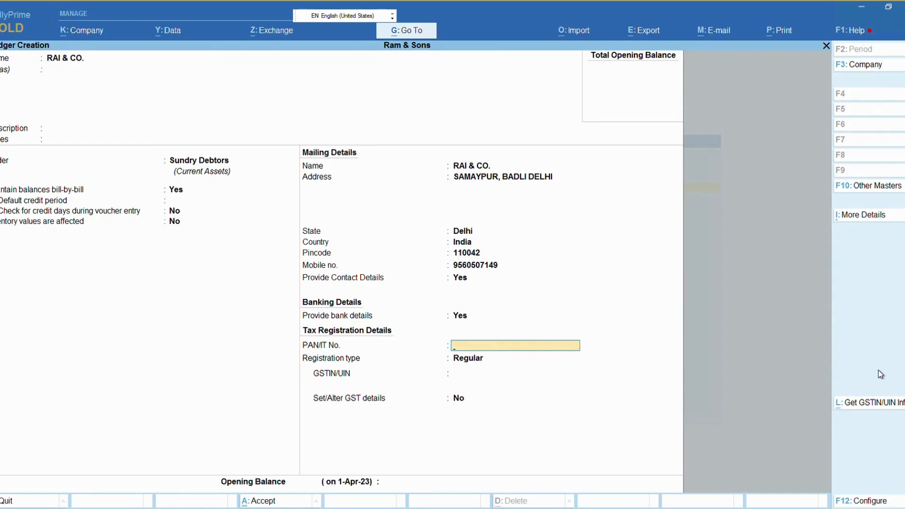
Step: Keep registration type Regular, enter the party's GSTIN, and set Set/Alter GST details to Yes
key(Return)
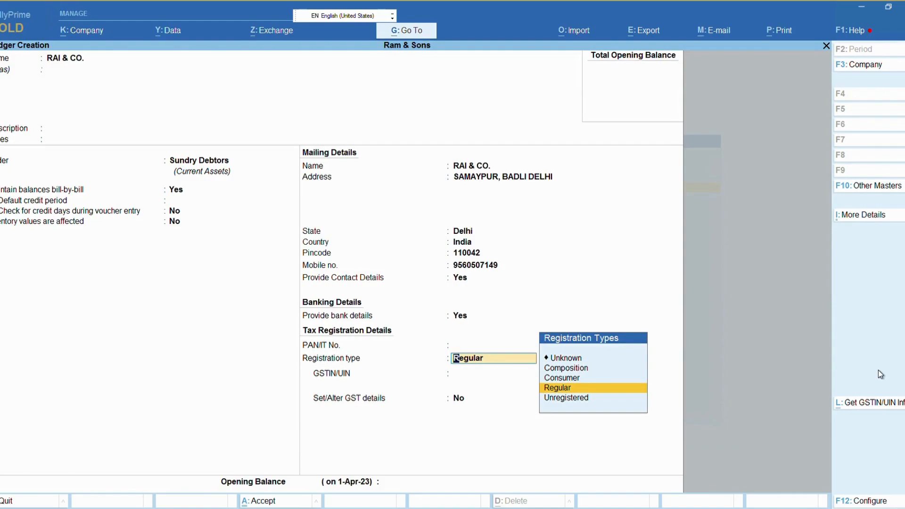
key(Return)
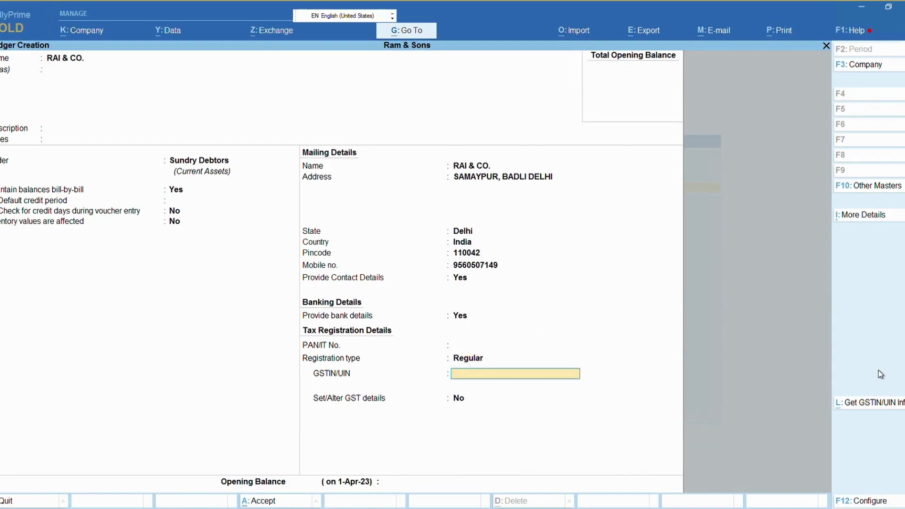
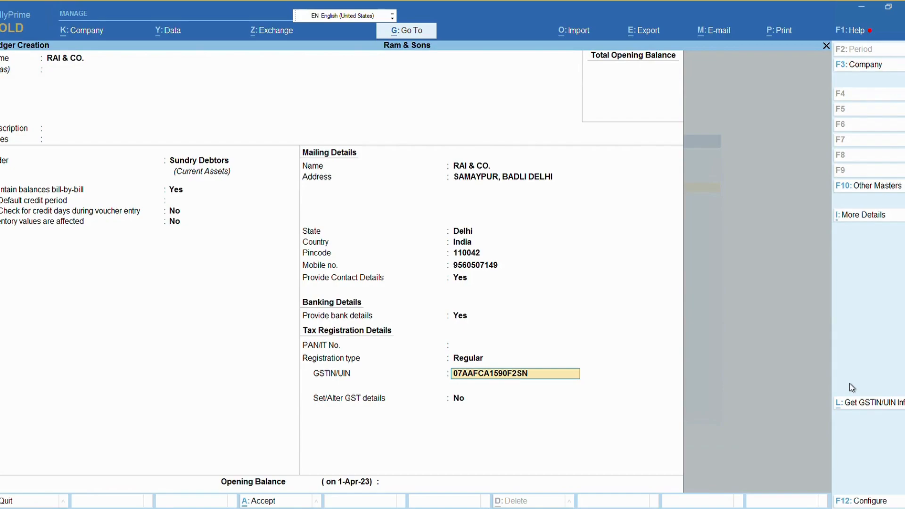
key(Return)
key(Return)
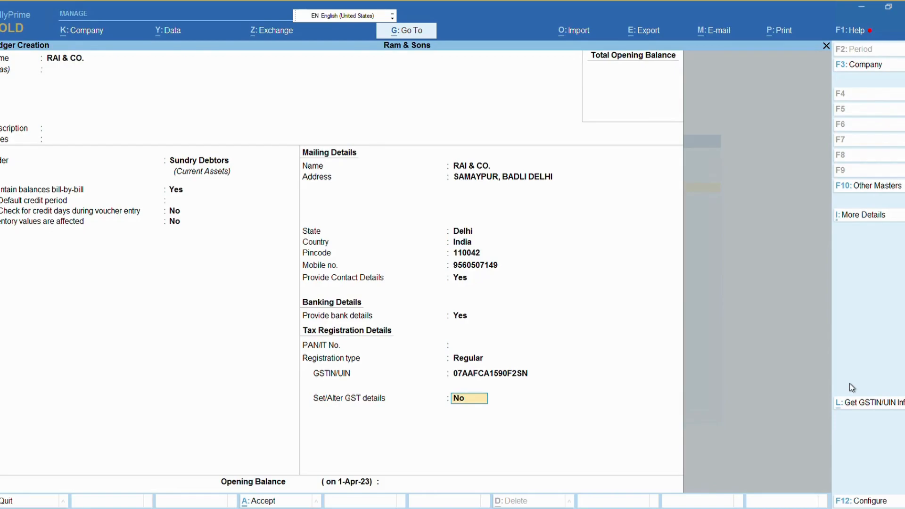
key(y)
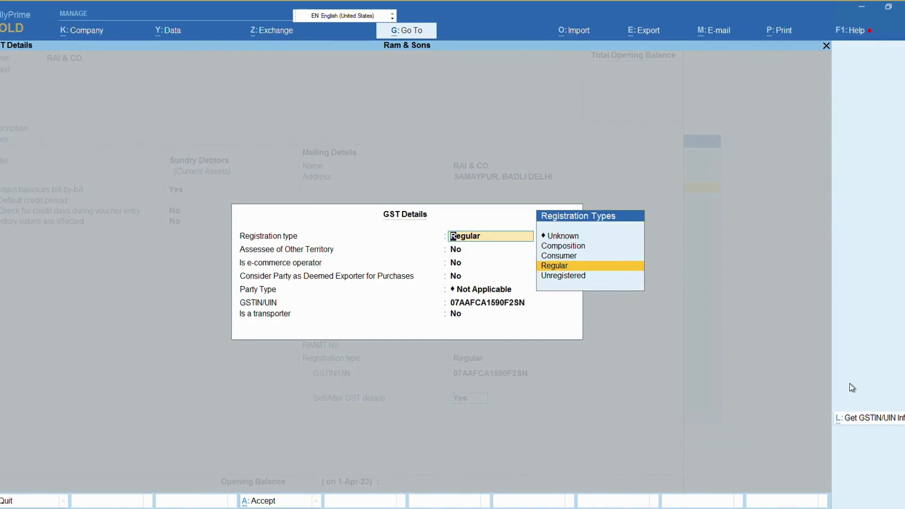
Step: Accept Regular with all flags No, party type Not Applicable, and reconfirm the GSTIN past the warning
key(Return)
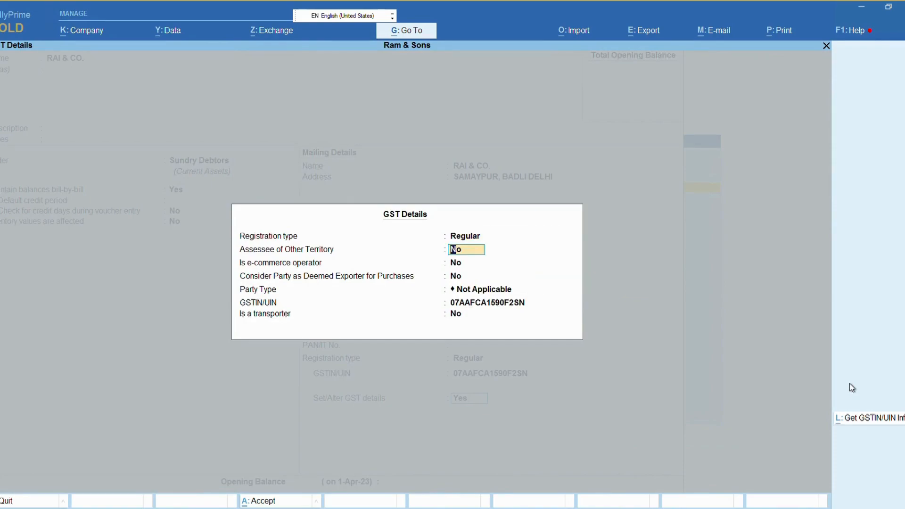
key(Return)
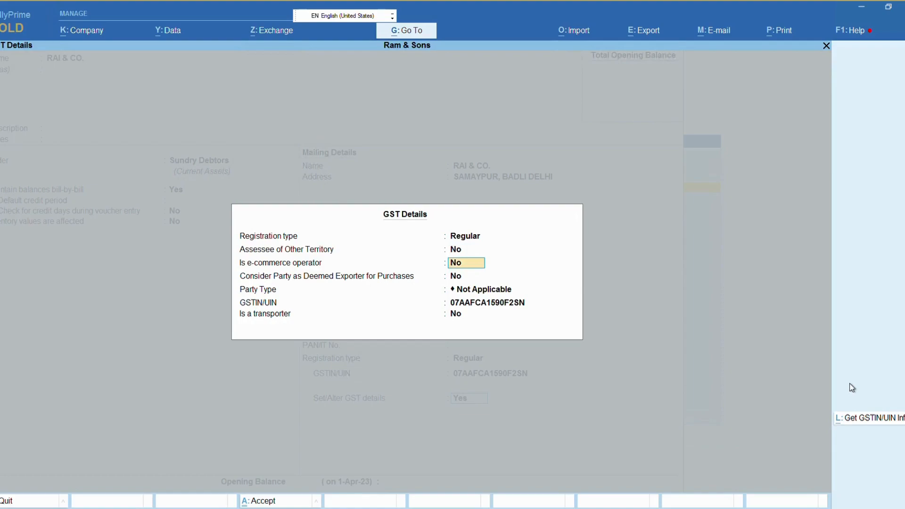
key(Return)
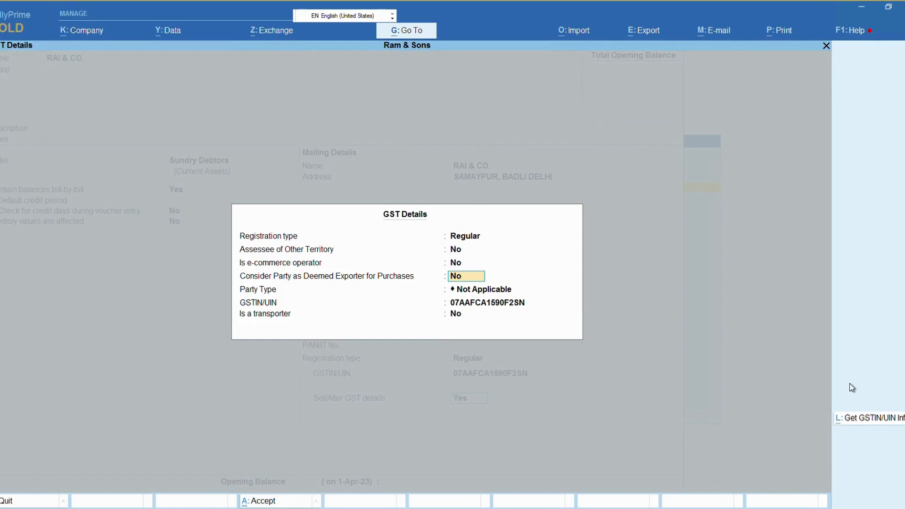
key(Return)
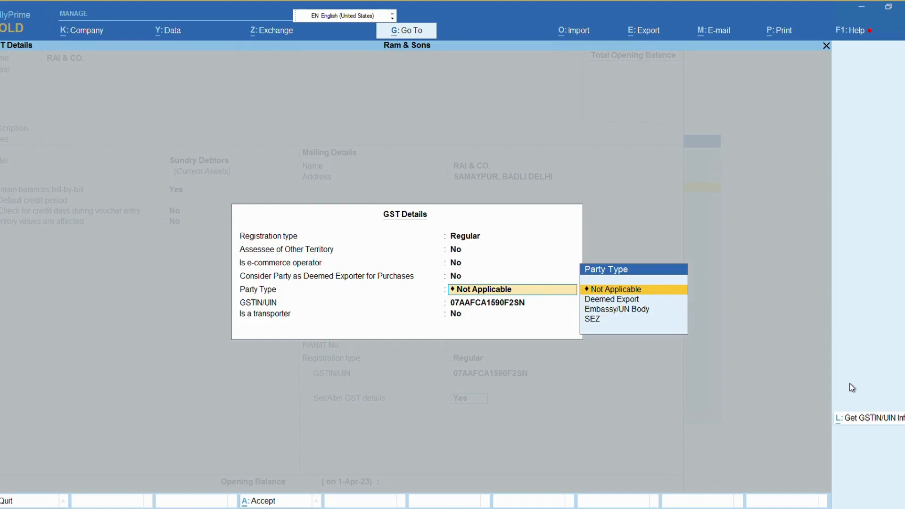
key(Return)
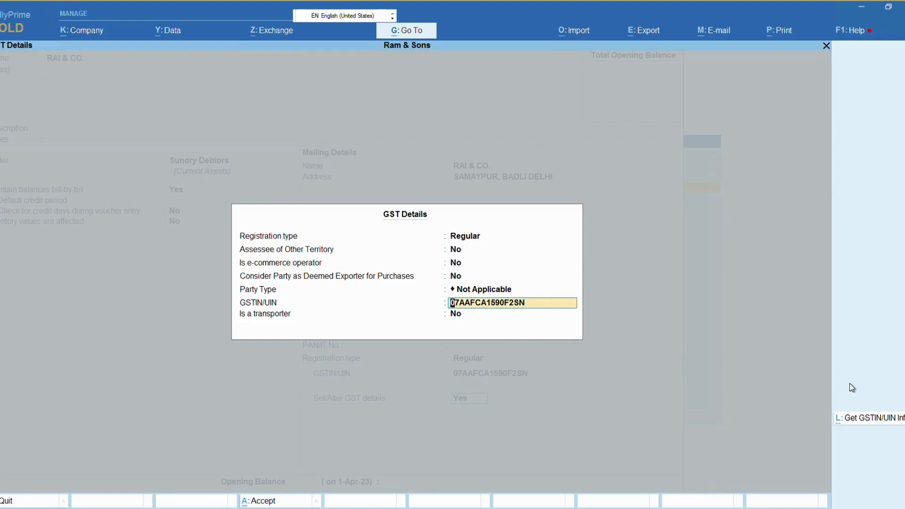
key(alt+l)
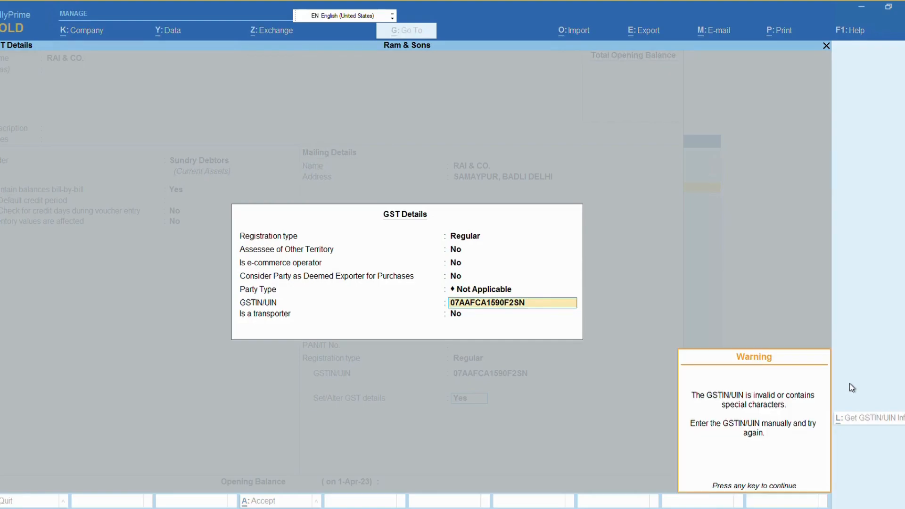
key(Return)
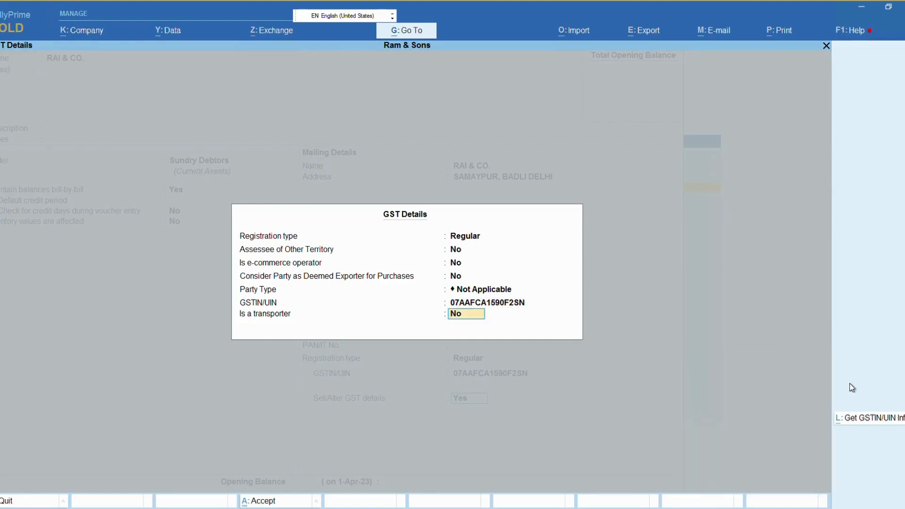
key(Return)
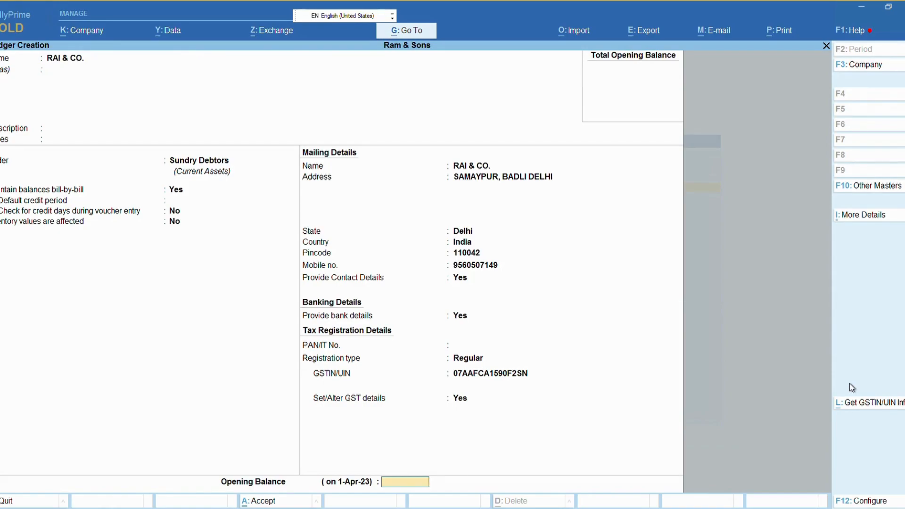
Step: Save the RAI & CO. ledger and return to the Gateway of Tally
key(Return)
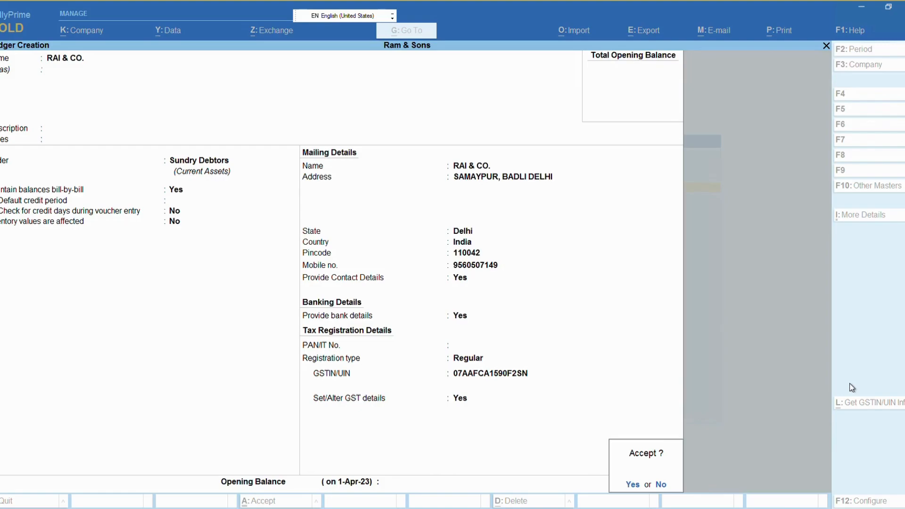
key(Return)
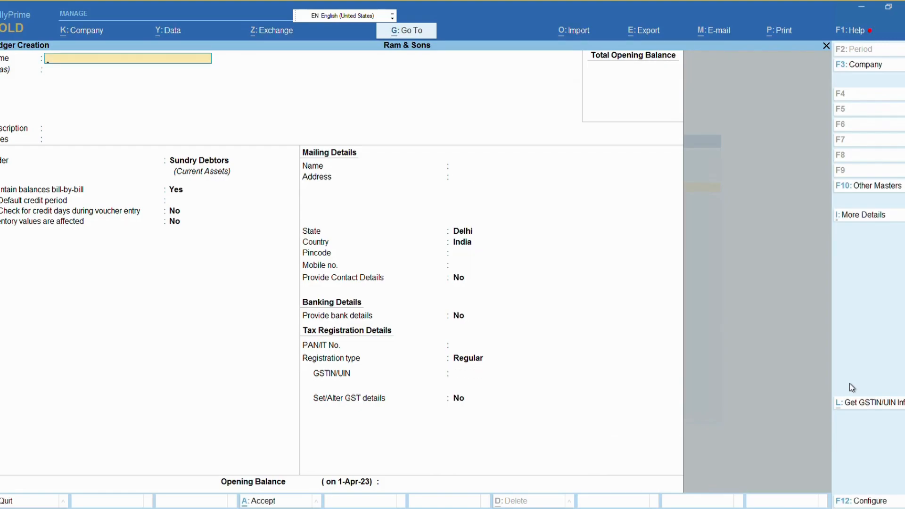
key(Escape)
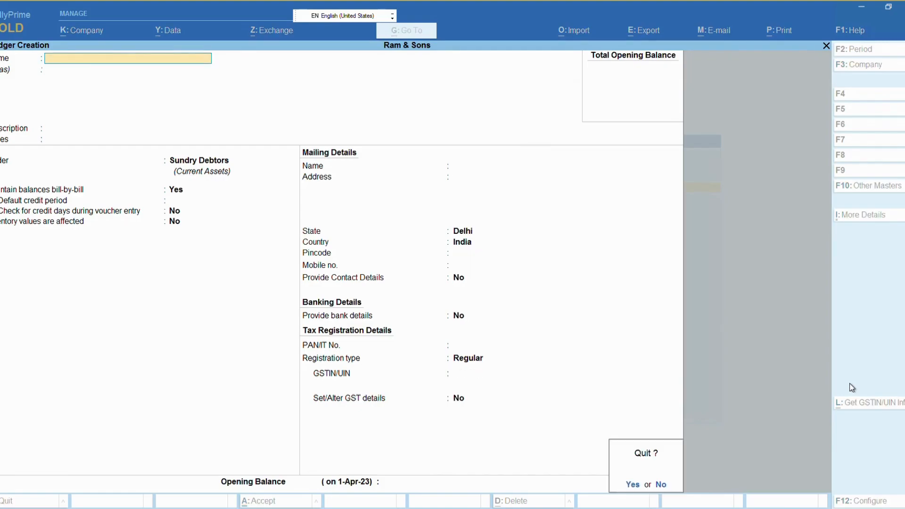
key(Return)
key(Escape)
key(Escape)
key(n)
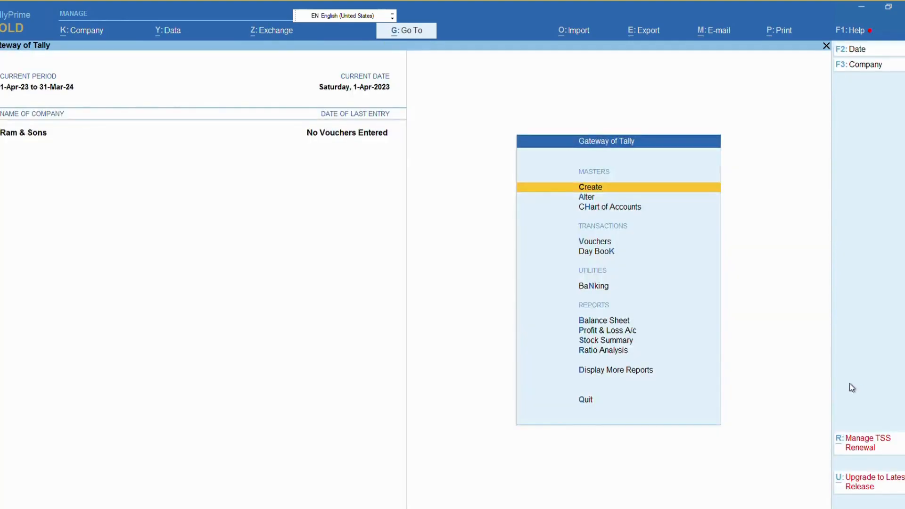
Step: View the RAI & CO. Ledger Vouchers report under Account Books, then go back to the Gateway
key(d)
key(a)
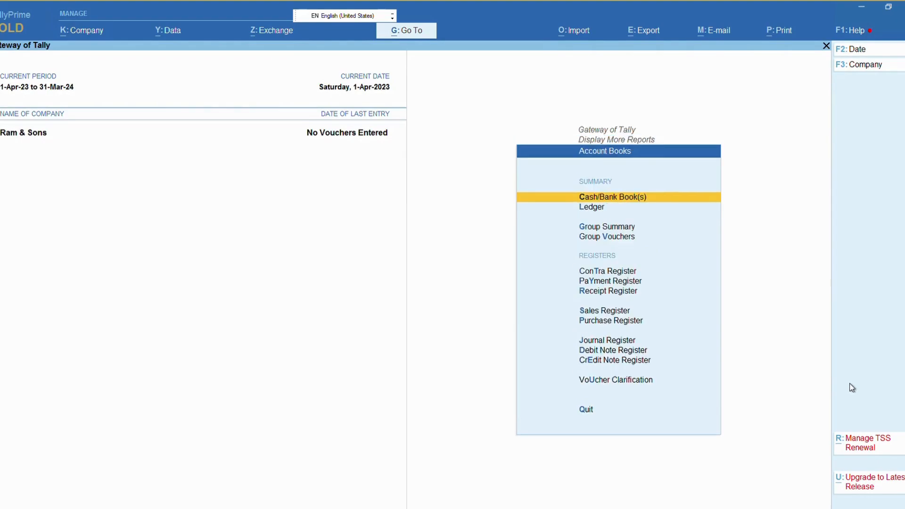
key(l)
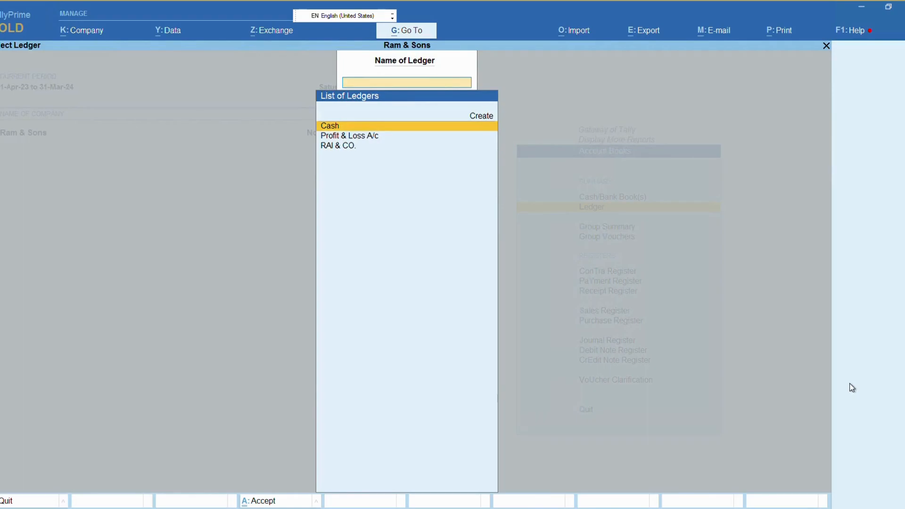
key(Down)
key(Down)
key(Return)
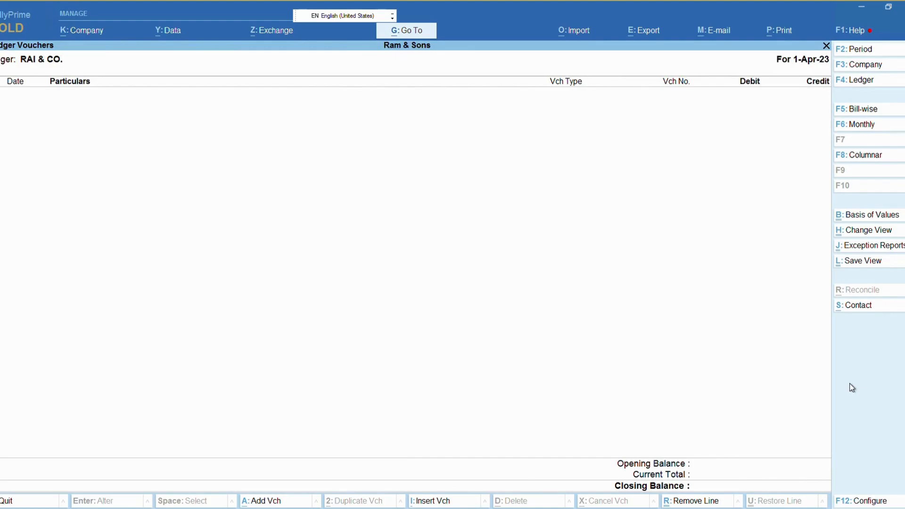
key(Escape)
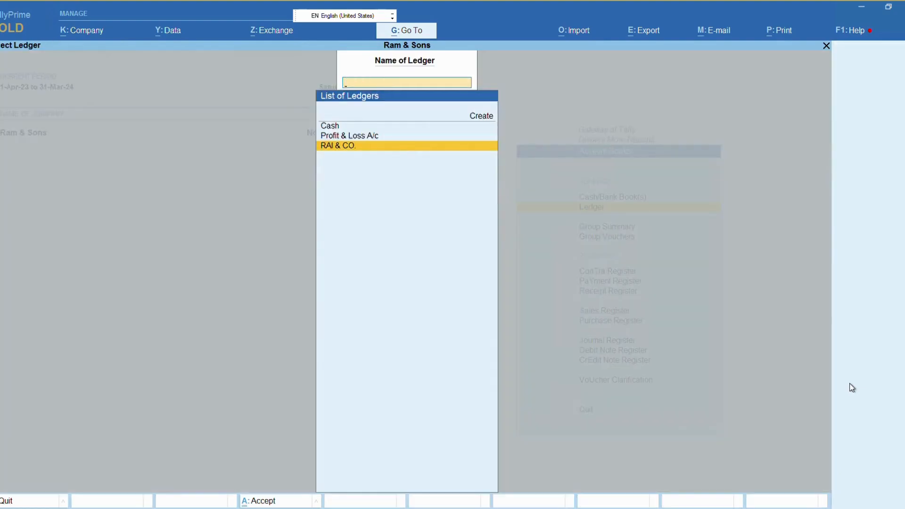
key(Escape)
key(Escape)
key(Escape)
key(Escape)
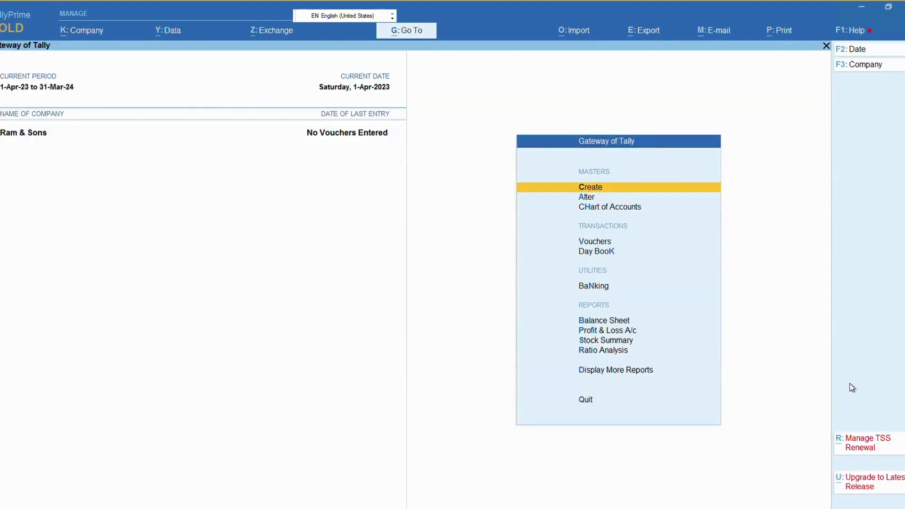
key(Down)
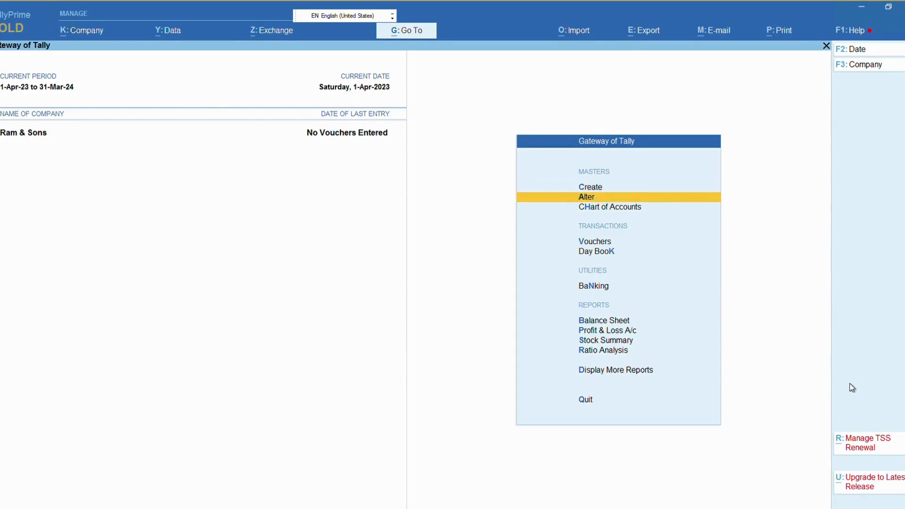
key(Return)
key(Down)
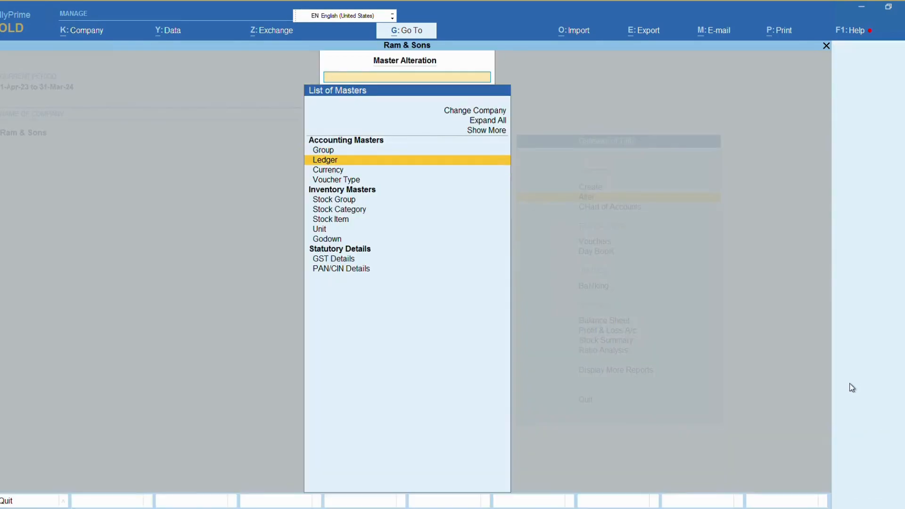
key(Return)
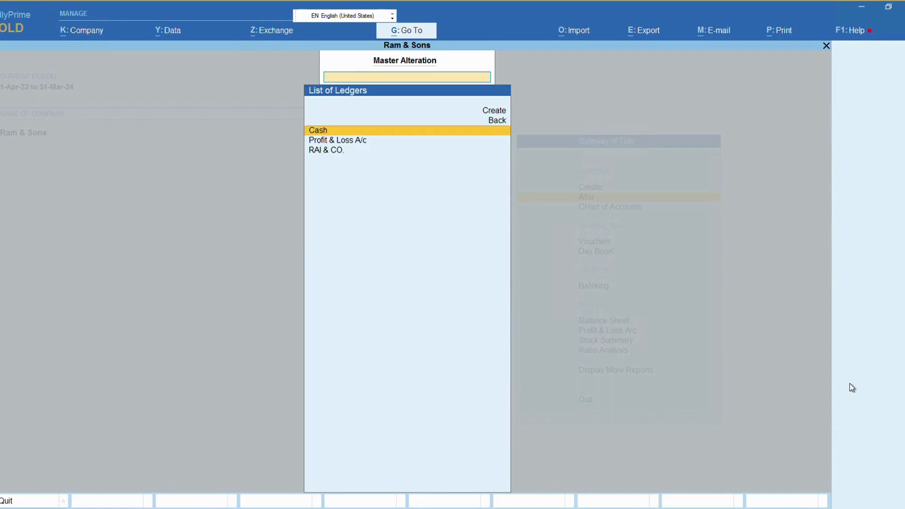
key(Down)
key(Down)
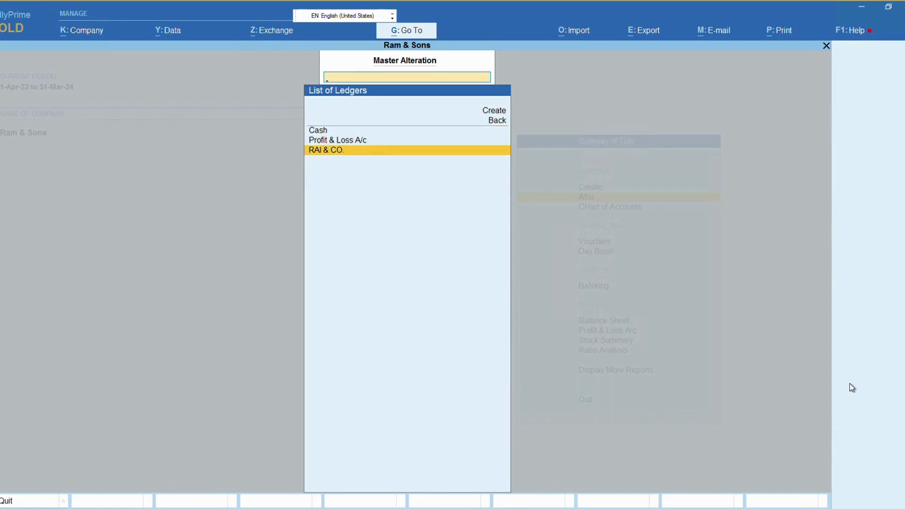
key(Return)
key(Return)
key(Return)
key(Return)
key(Return)
key(Return)
key(Return)
key(Return)
key(Return)
key(Return)
key(Return)
key(Return)
key(Return)
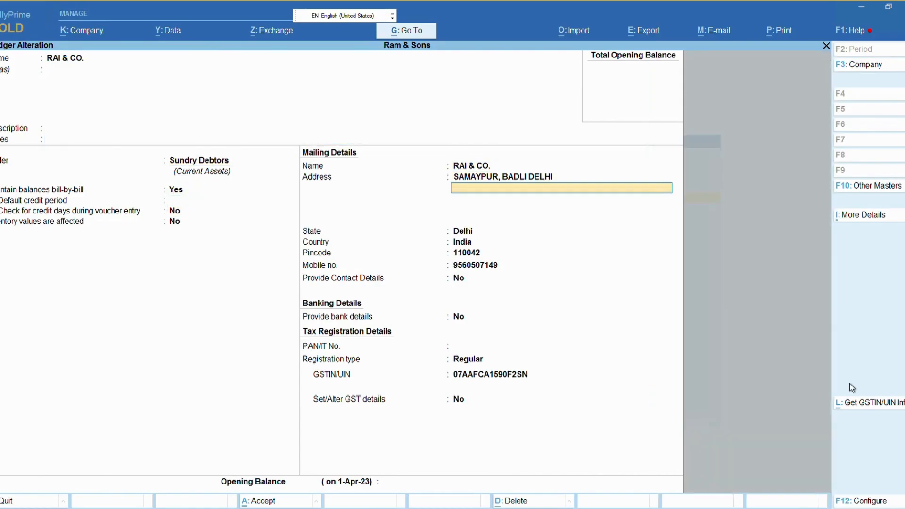
key(Return)
key(Return)
key(Return)
key(Return)
key(Return)
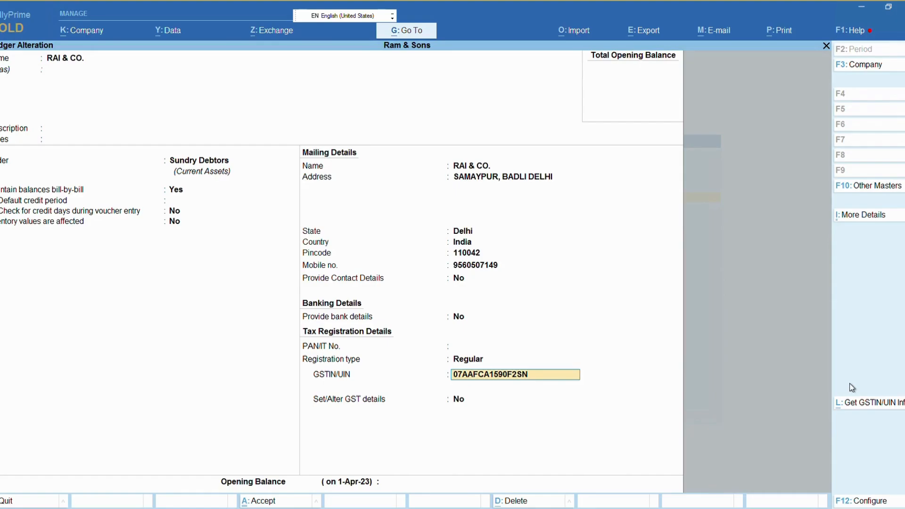
key(ctrl+l)
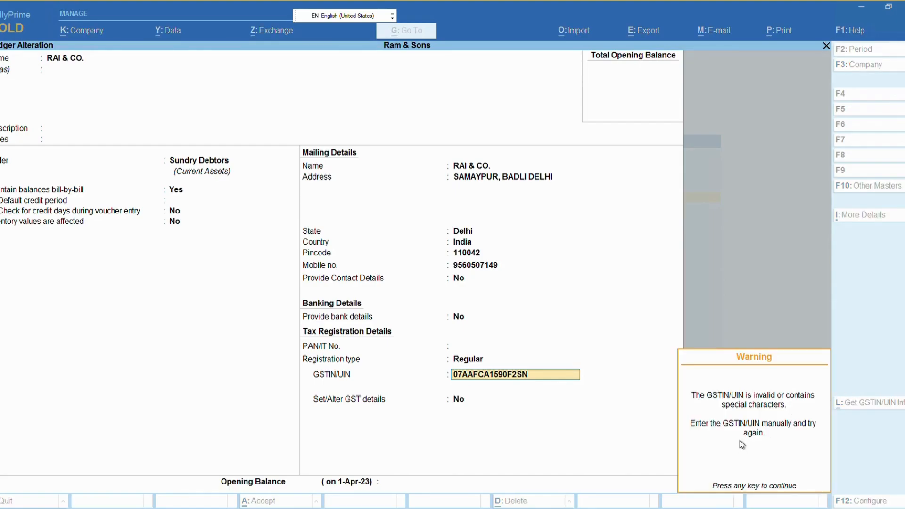
key(Return)
key(Escape)
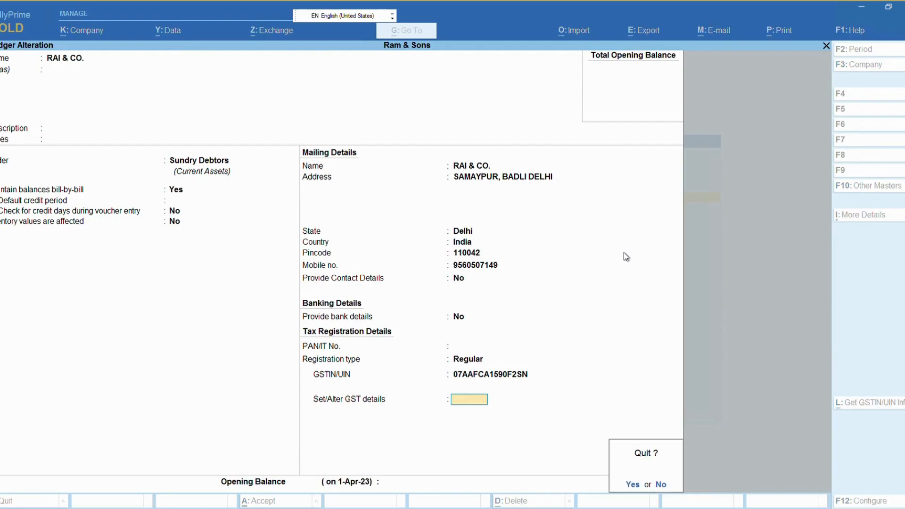
key(y)
key(Escape)
key(Escape)
key(Escape)
key(n)
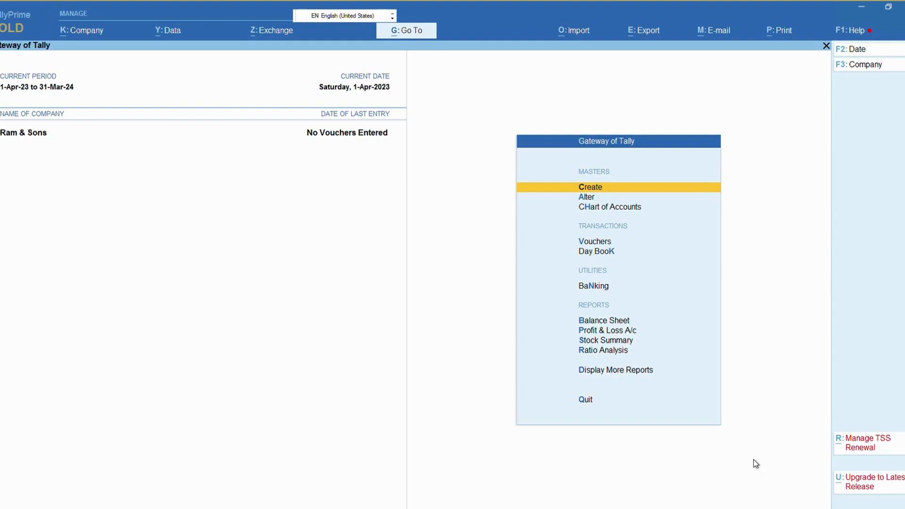
key(Down)
key(Down)
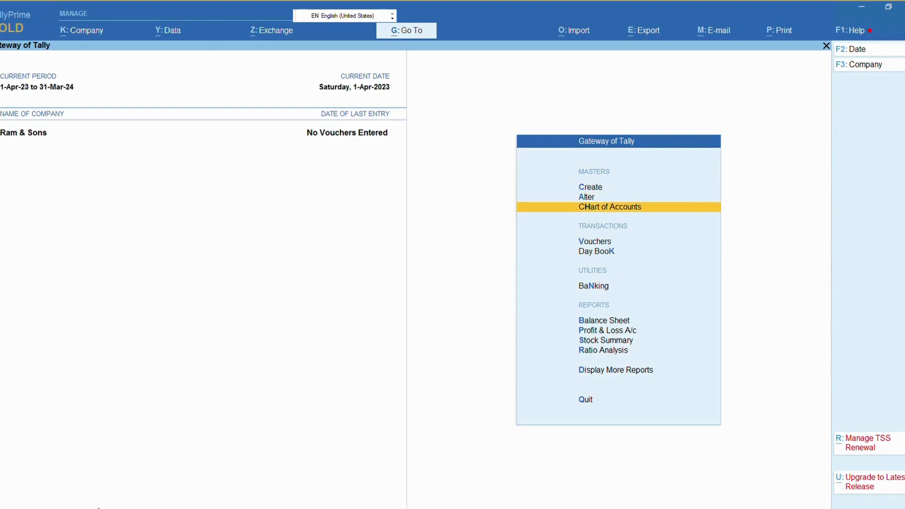